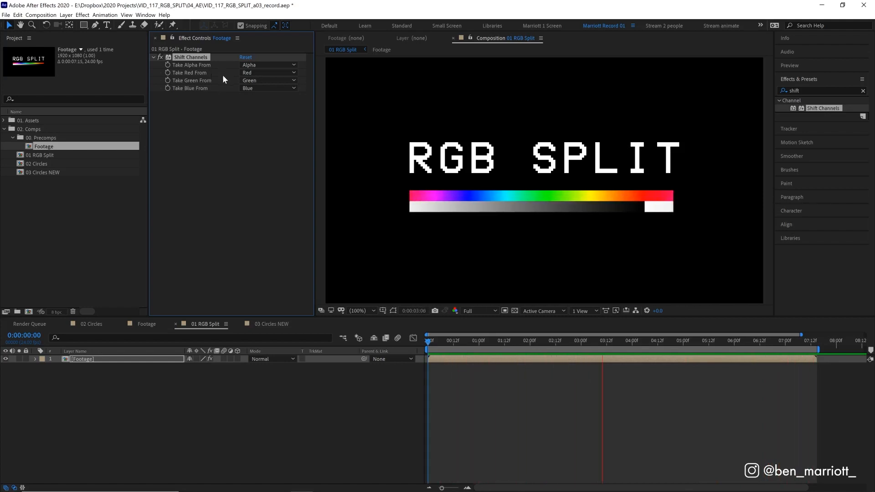
Step: In the Footage layer's Shift Channels effect, set Take Green From and Take Blue From to Full Off
left_click(248, 80)
left_click(258, 167)
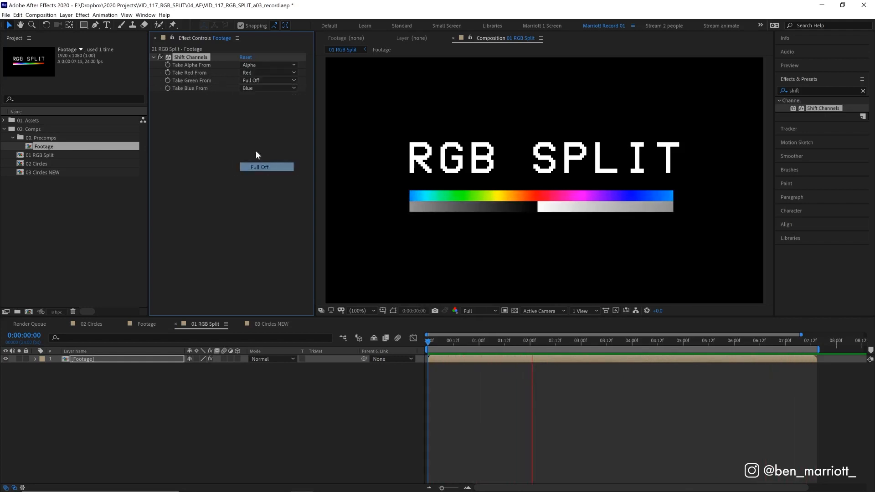
left_click(254, 89)
left_click(261, 175)
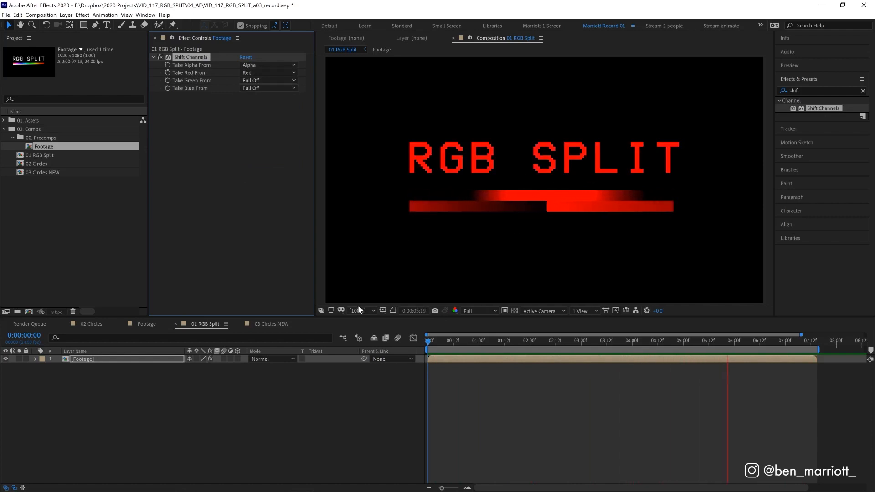
Step: Duplicate the Footage layer twice in the 01 RGB Split composition
left_click(128, 389)
left_click(95, 361)
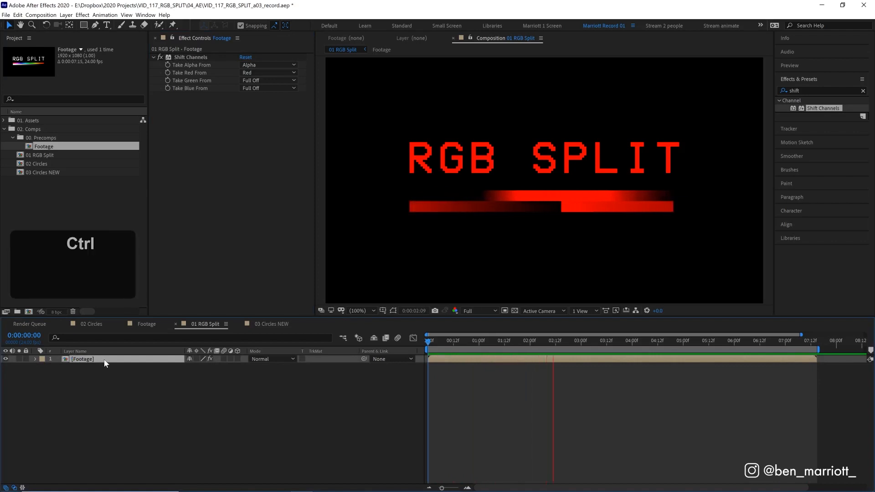
key("ctrl+d")
key("ctrl+d")
Step: Rename the first Footage layer in the stack as Footage Red
left_click(103, 390)
left_click(92, 359)
key("Return")
key("Right")
type("Red")
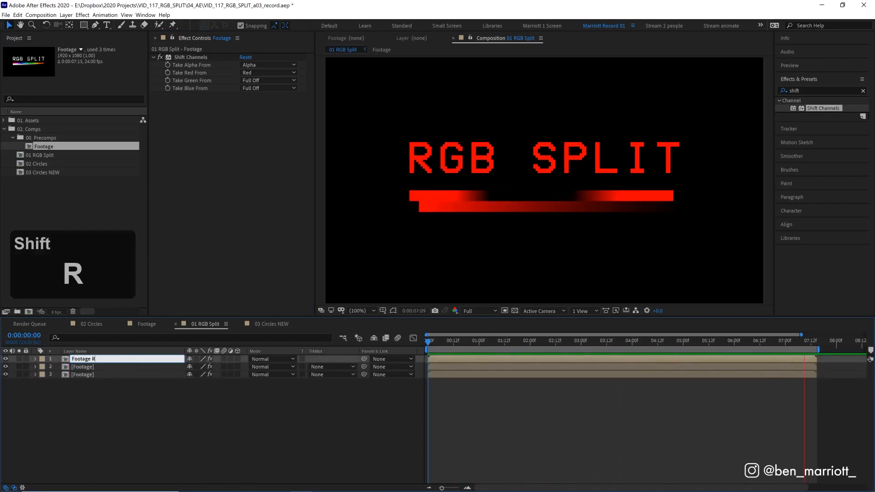
Step: Rename the second Footage layer in the stack as Footage Green
left_click(119, 367)
key("Return")
key("Right")
key("BackSpace")
type("Greem")
key("BackSpace")
type("n")
Step: Rename the third Footage layer in the stack as Footage Blue and stop the preview playback
left_click(91, 375)
key("Return")
key("Right")
type("Bl")
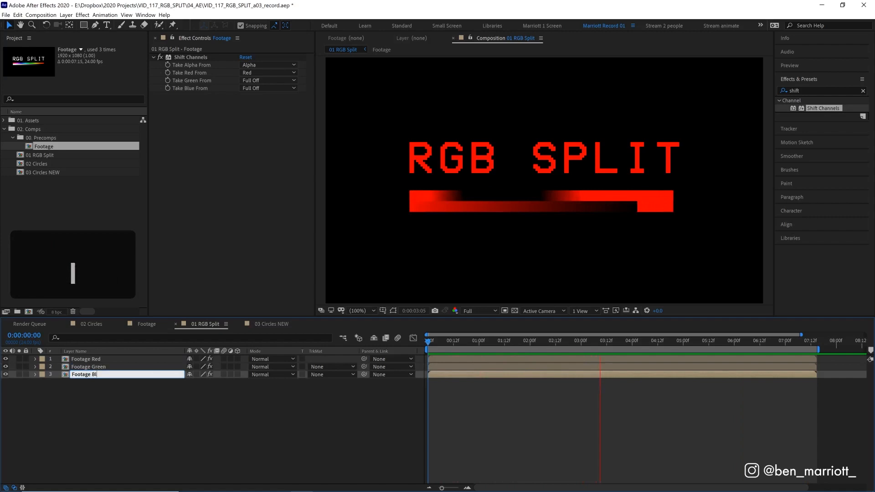
type("ue")
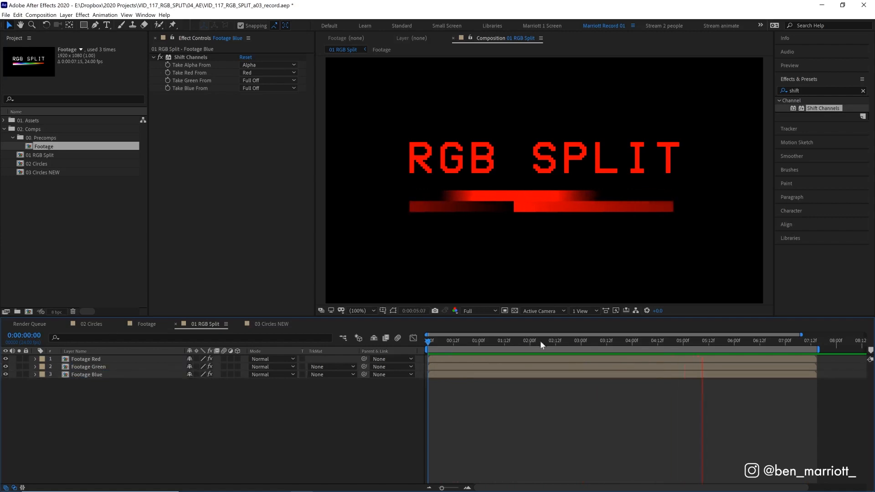
key("space")
Step: Set the label colours of the Footage Blue, Footage Green and Footage Red layers to blue, green and red respectively
left_click(96, 377)
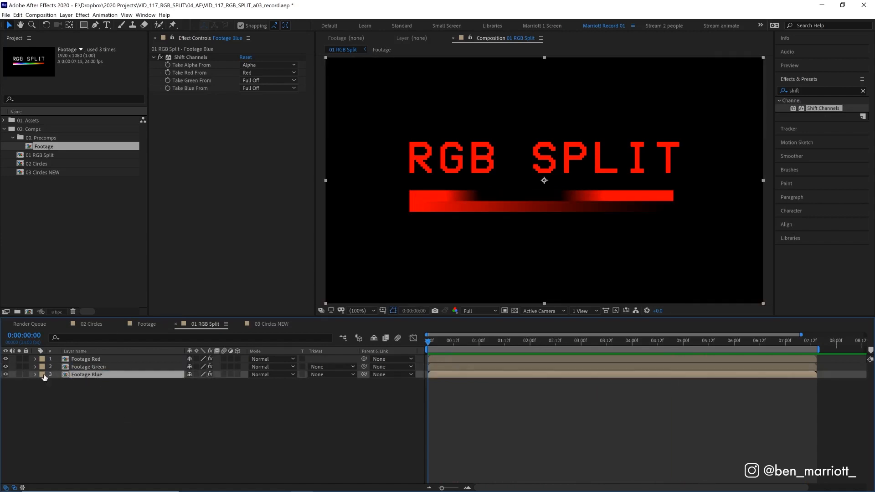
left_click(41, 375)
left_click(56, 304)
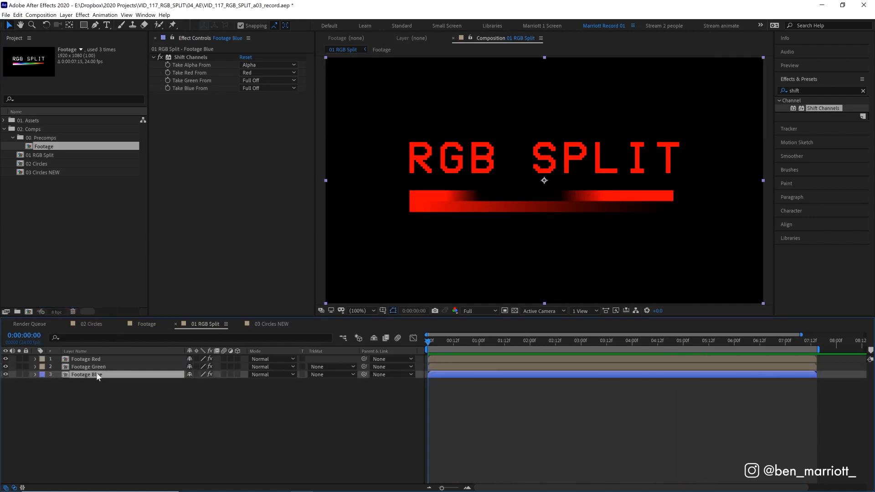
left_click(42, 367)
left_click(57, 305)
left_click(31, 358)
left_click(42, 359)
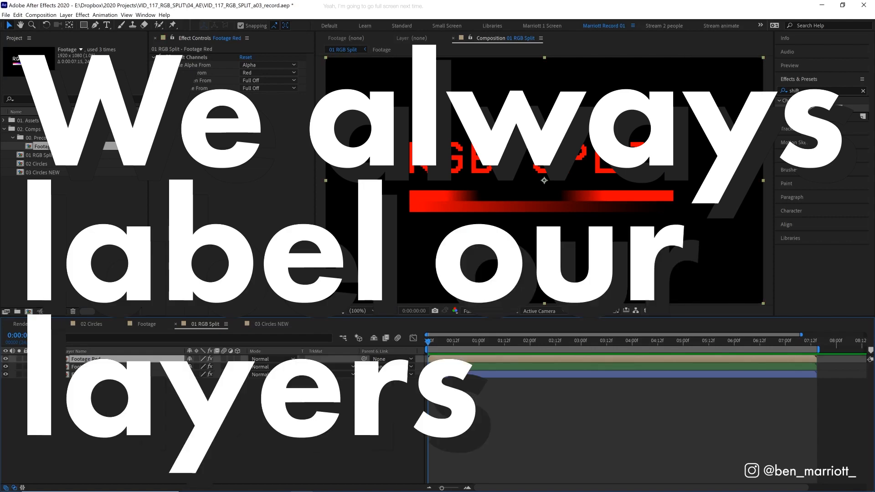
left_click(84, 372)
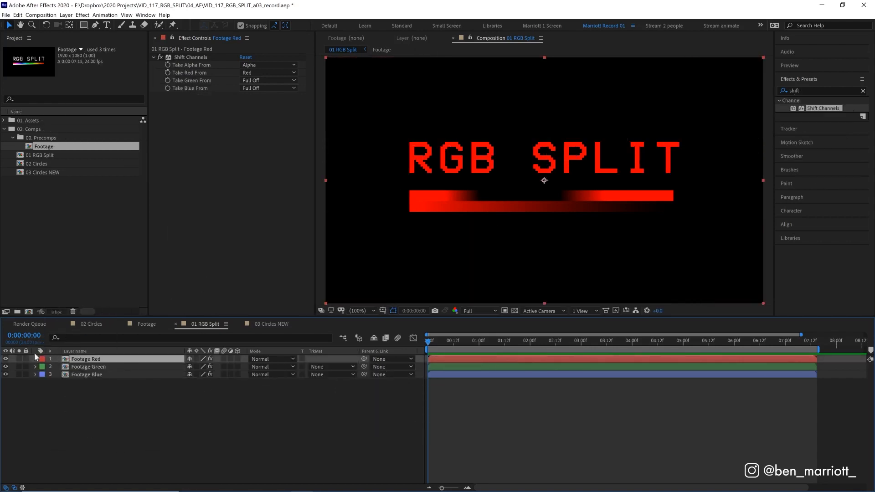
Step: Hide Footage Red, and set Footage Green's Shift Channels to take red from Full Off and green from Green
left_click(5, 359)
left_click(104, 366)
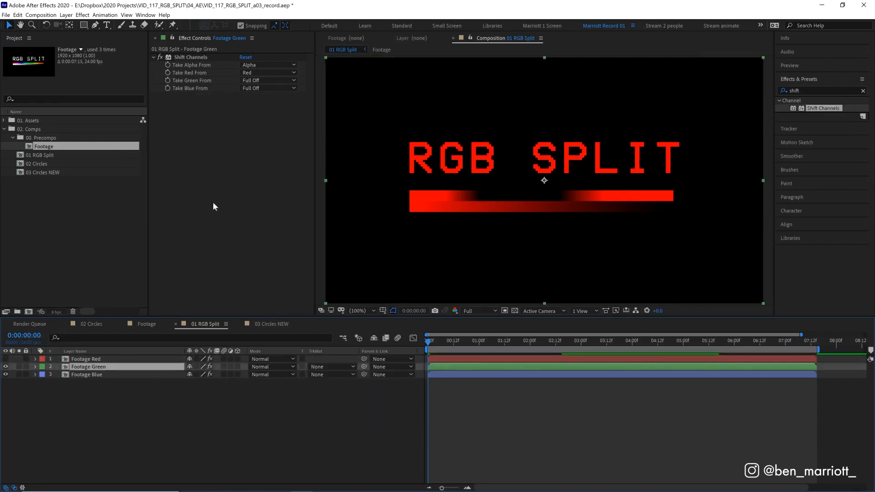
left_click(261, 73)
left_click(265, 160)
left_click(256, 82)
left_click(254, 109)
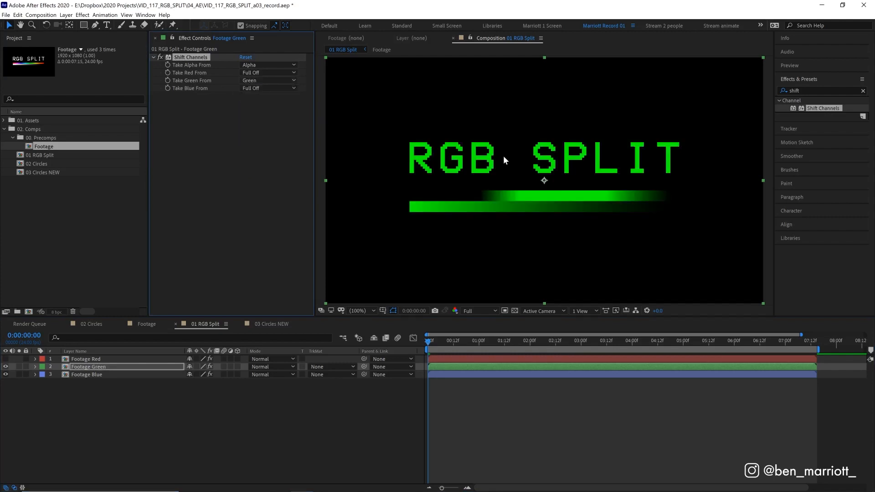
Step: Hide Footage Green, and set Footage Blue's Shift Channels to take red from Full Off and blue from Blue
left_click(6, 366)
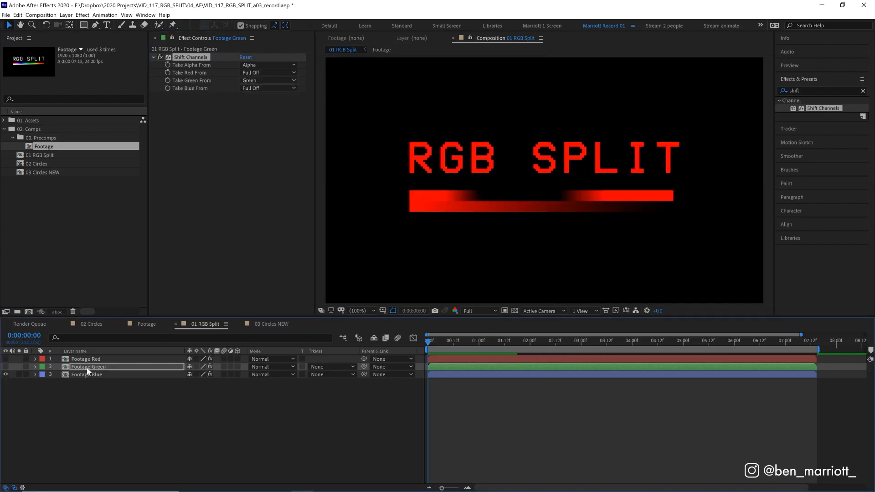
left_click(89, 375)
left_click(261, 73)
left_click(262, 159)
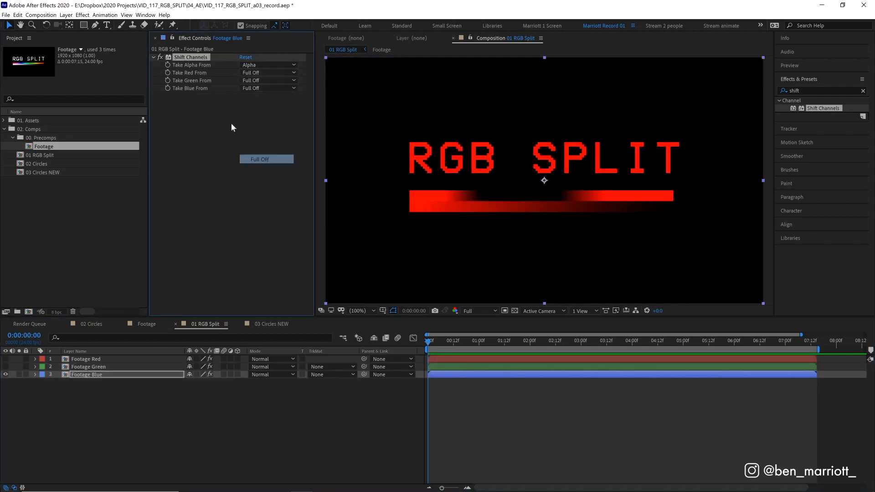
left_click(266, 88)
left_click(256, 123)
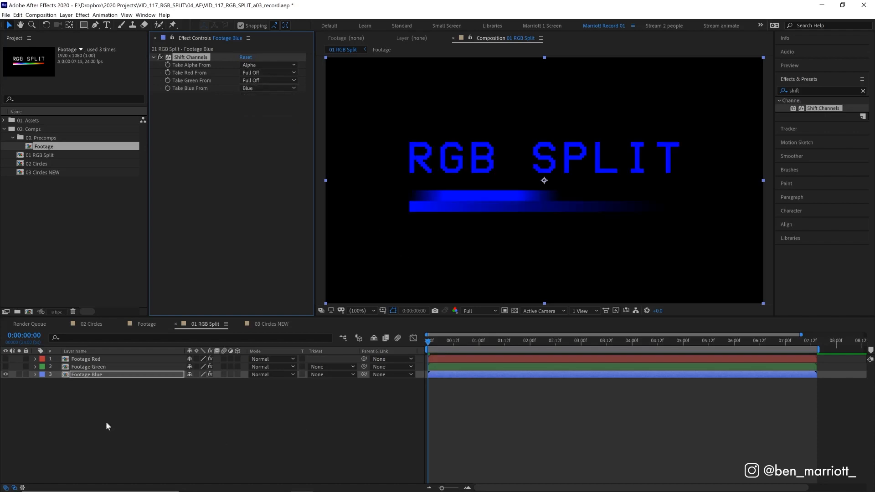
Step: Show the Footage Green and Footage Red layers again and set the blending mode of both to Add
left_click(6, 367)
left_click(6, 358)
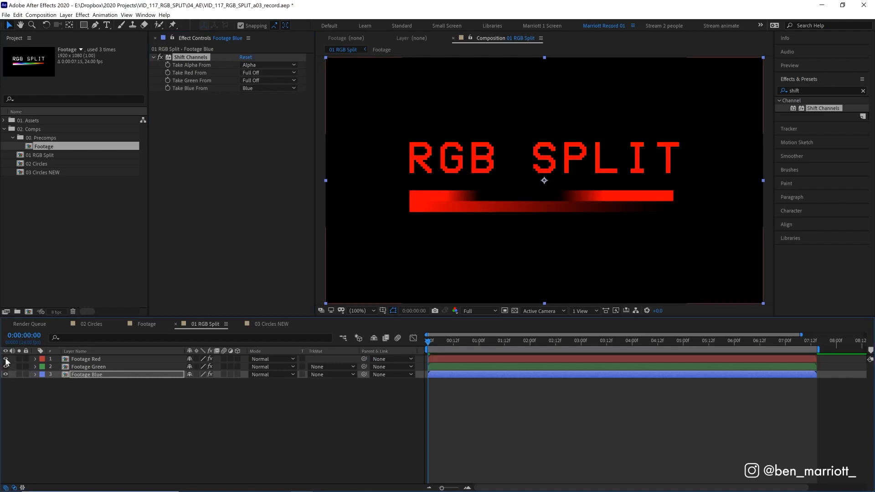
left_click(84, 359)
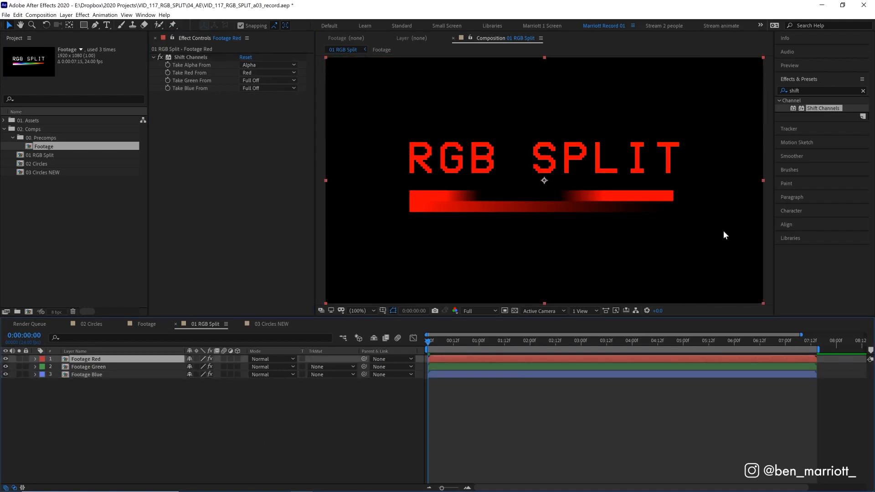
left_click(126, 367, "shift")
left_click(272, 368)
left_click(275, 110)
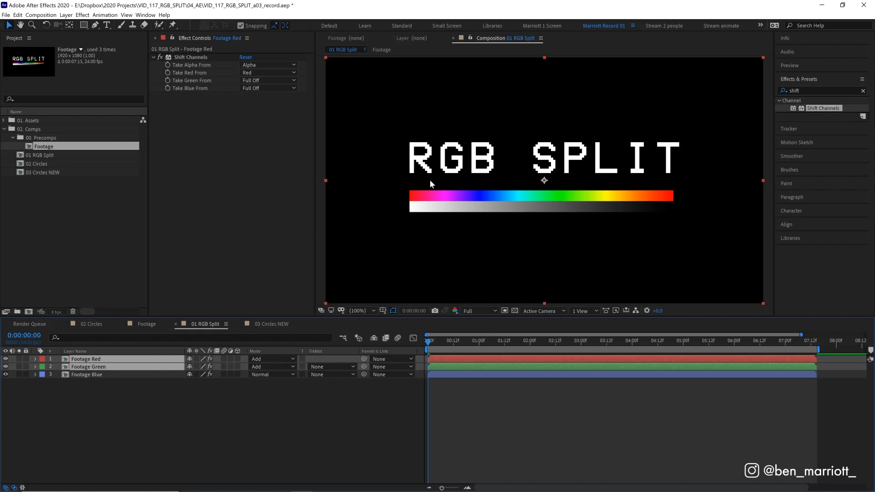
Step: Try offsetting the Footage Red layer up and to the left, and re-centre all three layers in the composition
left_click(450, 359)
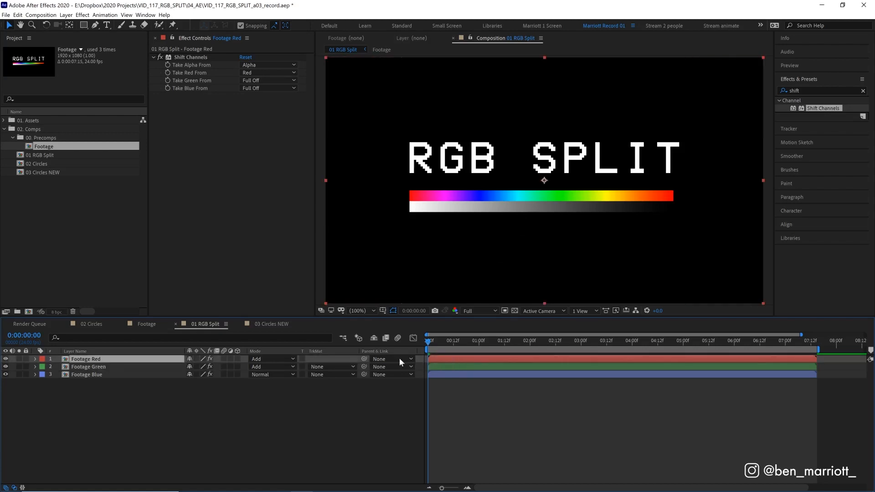
left_click_drag(561, 185, 535, 171)
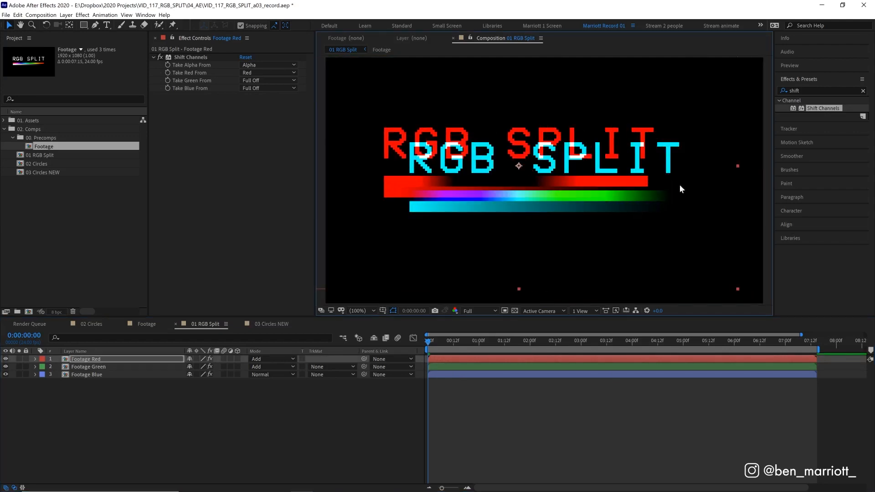
left_click(474, 372, "shift")
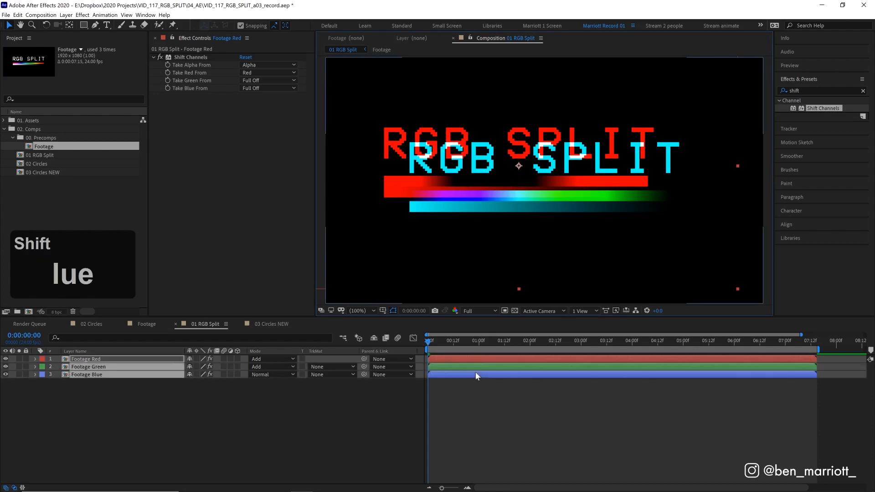
left_click(790, 224)
left_click(798, 211)
left_click(845, 211)
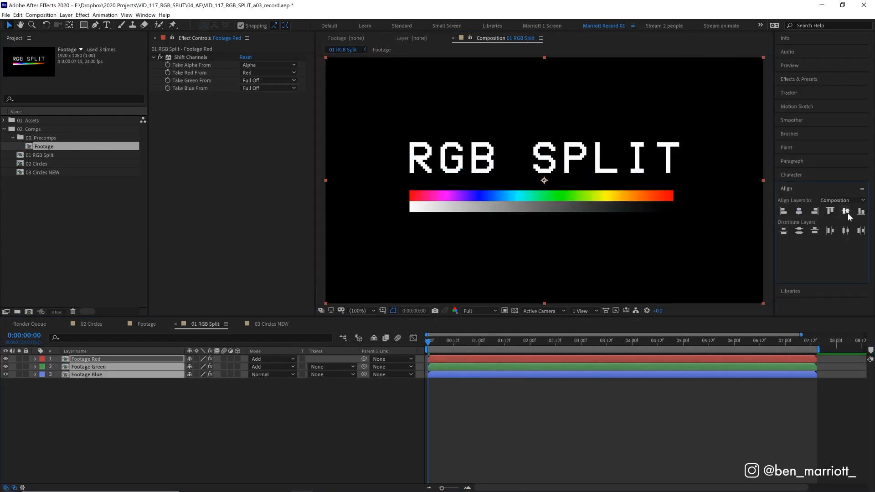
Step: Nudge the Footage Red layer slightly left and up and the Footage Blue layer slightly right and up, and inspect the coloured edges
left_click(501, 359)
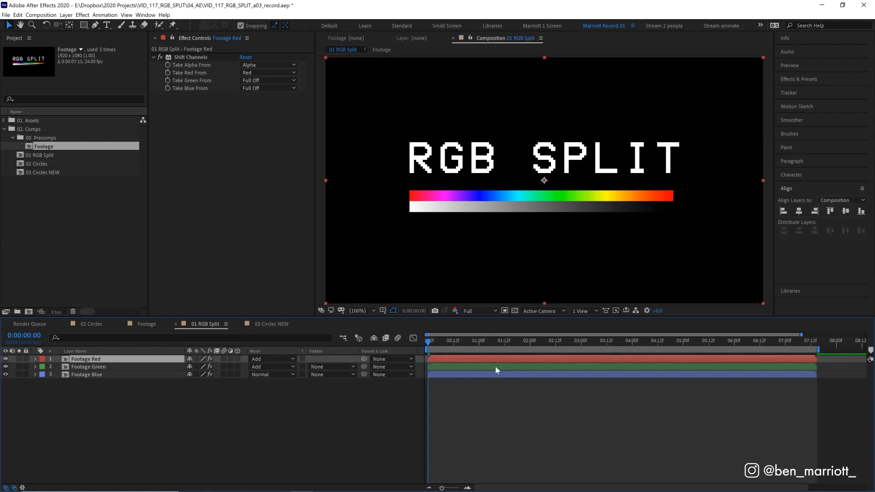
key("Left")
key("Up")
key("Up")
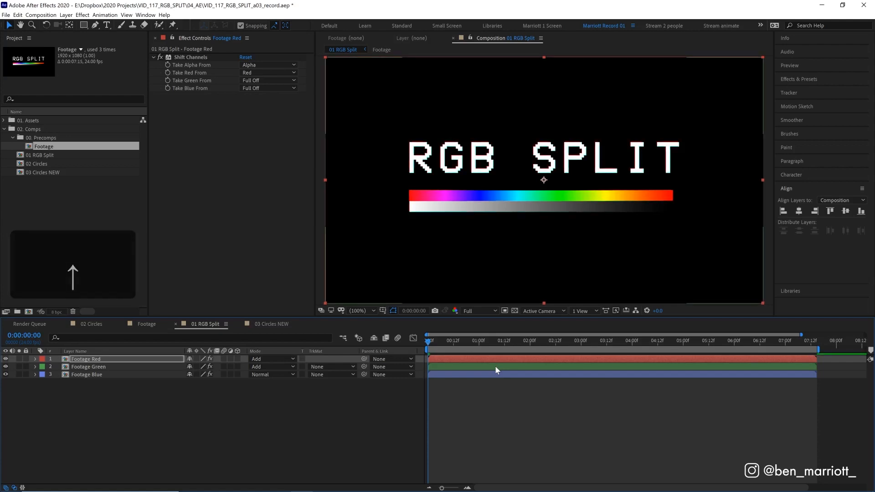
left_click(492, 374)
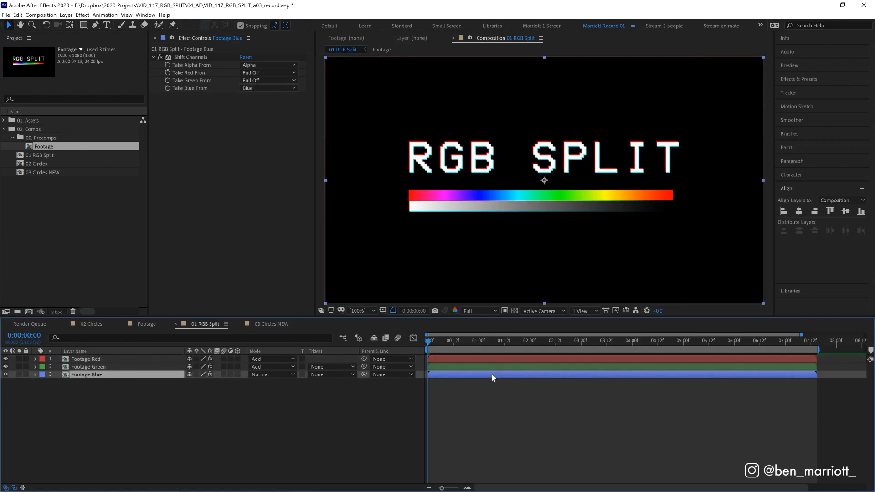
key("Up")
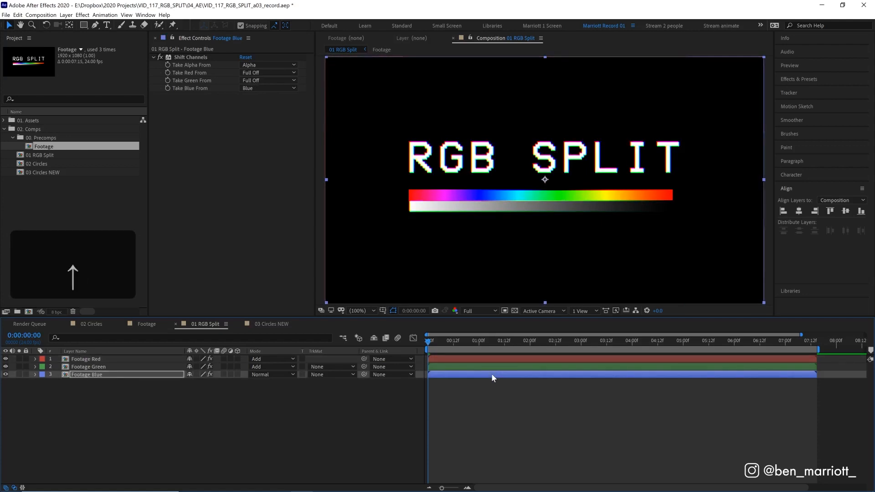
scroll(527, 127, "up", 2)
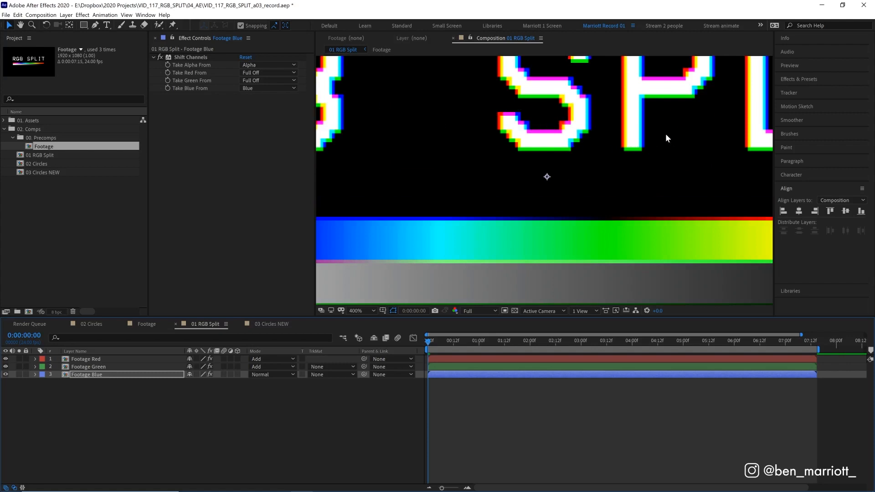
scroll(643, 103, "down", 2)
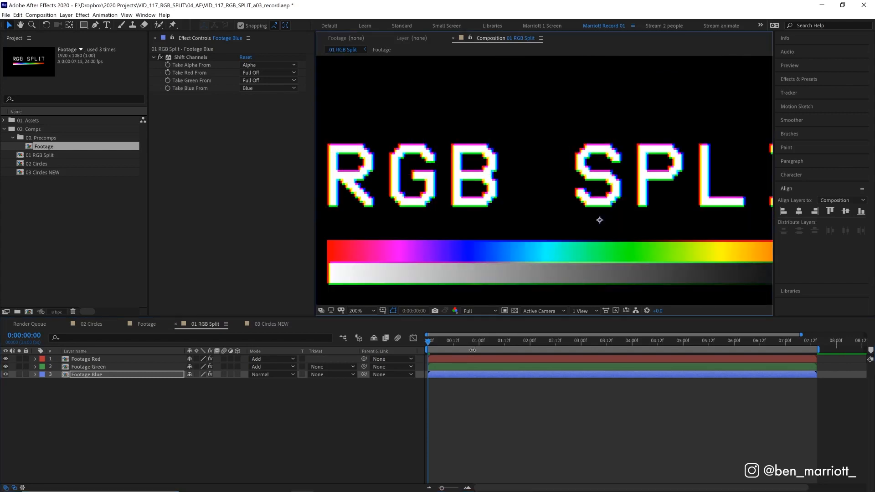
Step: Try a larger leftward offset of the Footage Red layer, and realign all three layers to the composition's centre
left_click(462, 359)
left_click_drag(578, 200, 568, 202)
key("shift+Up")
key("shift+Right")
scroll(576, 194, "down", 1)
scroll(575, 195, "up", 1)
mouse_move(589, 218)
left_mouse_down()
mouse_move(606, 218)
mouse_move(596, 208)
mouse_move(588, 219)
left_mouse_up()
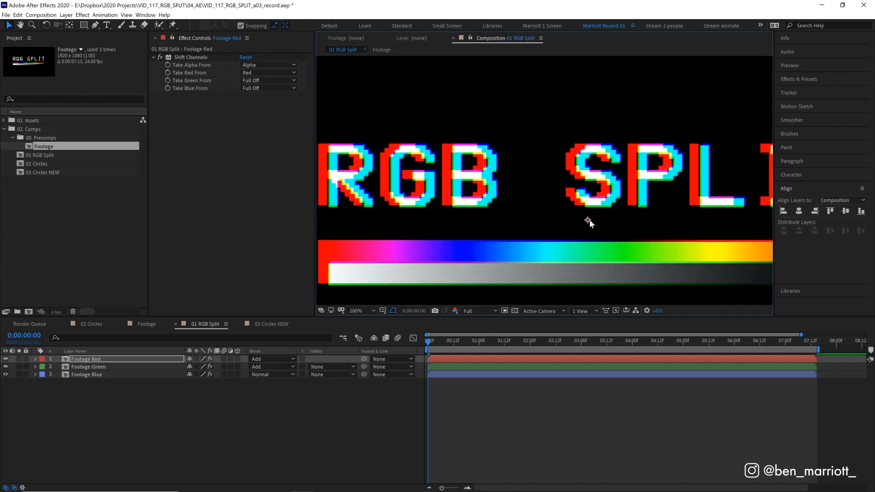
key("shift+Right")
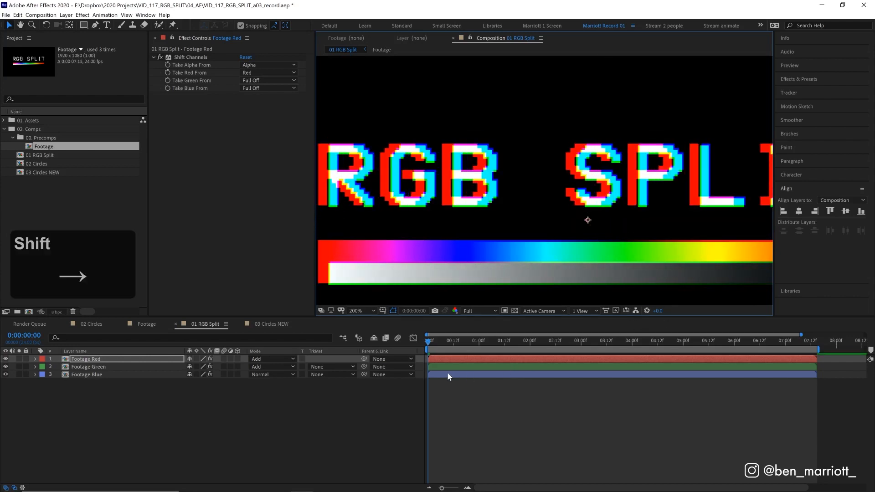
left_click(447, 372, "shift")
left_click(798, 212)
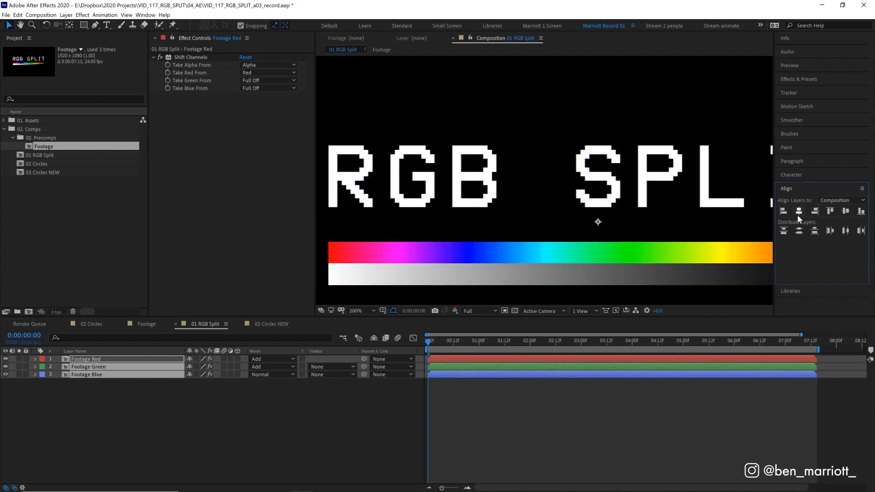
Step: Nudge the Footage Red layer slightly up and the Footage Blue layer slightly down, check the edges close up and preview the animation
left_click(490, 360)
key("Up")
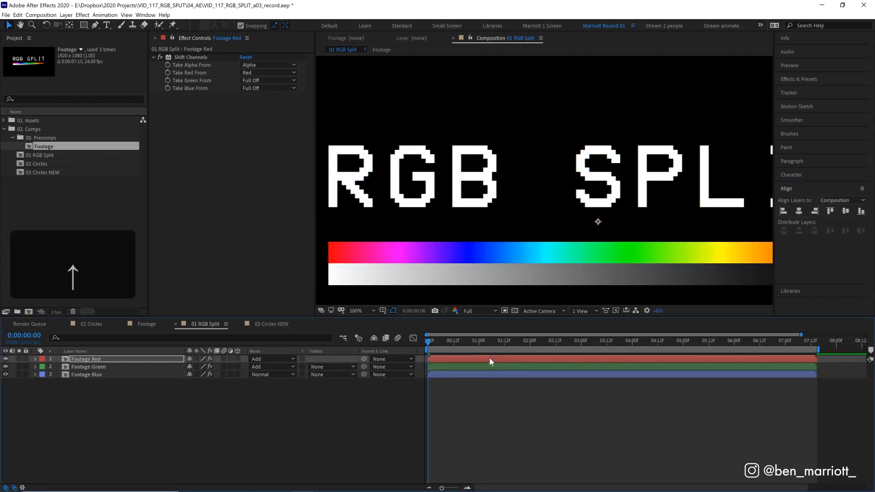
left_click(482, 373)
key("Down")
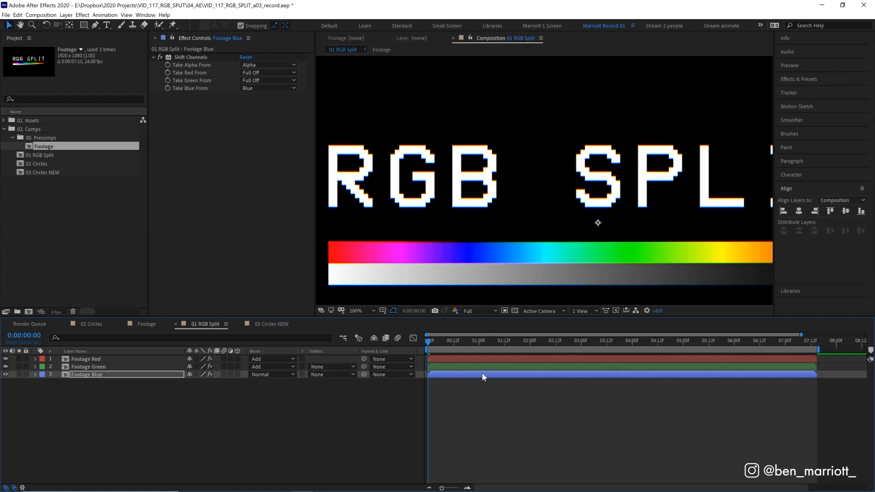
scroll(458, 179, "up", 3)
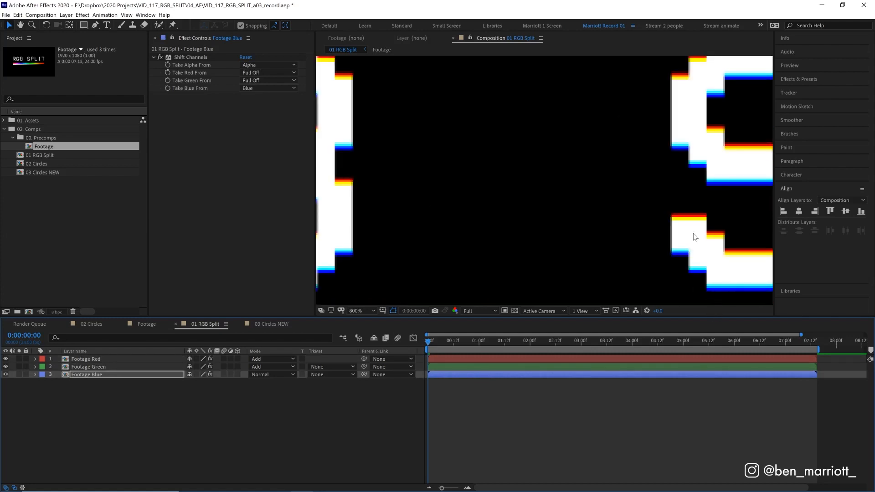
scroll(692, 232, "down", 3)
key("space")
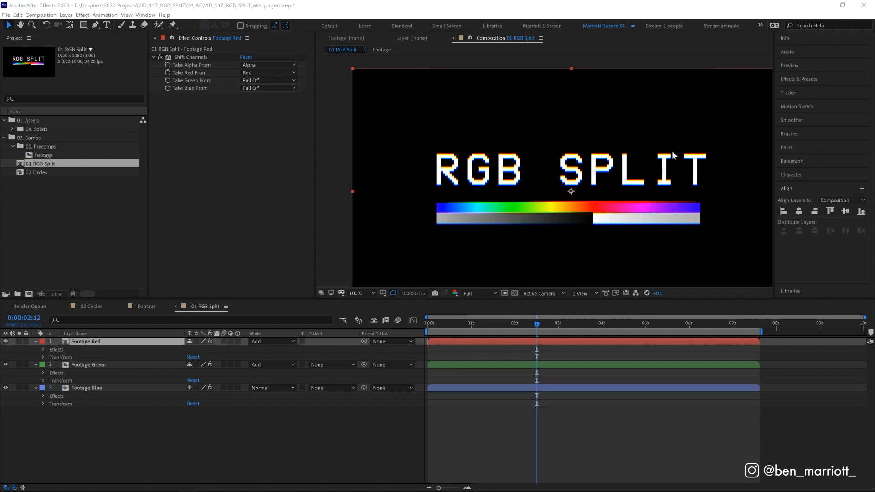
Step: Apply Directional Blur to the Footage Red layer and set its blur length to 10
left_click(797, 80)
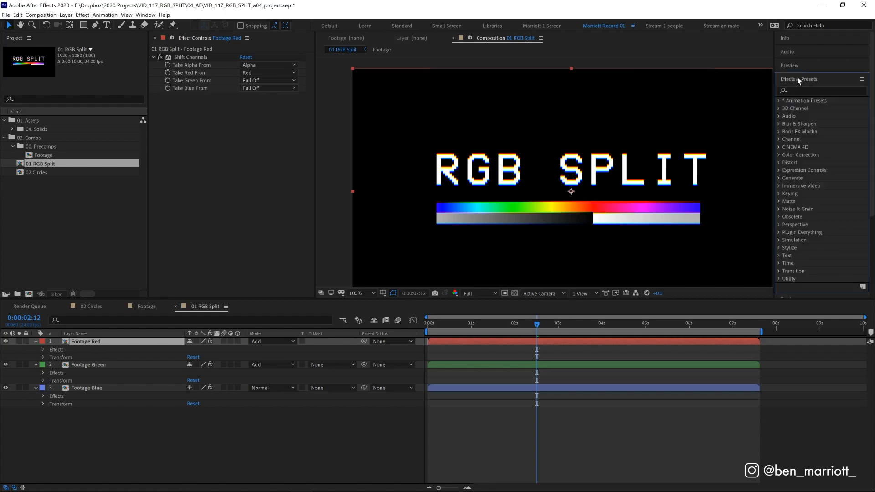
left_click(809, 91)
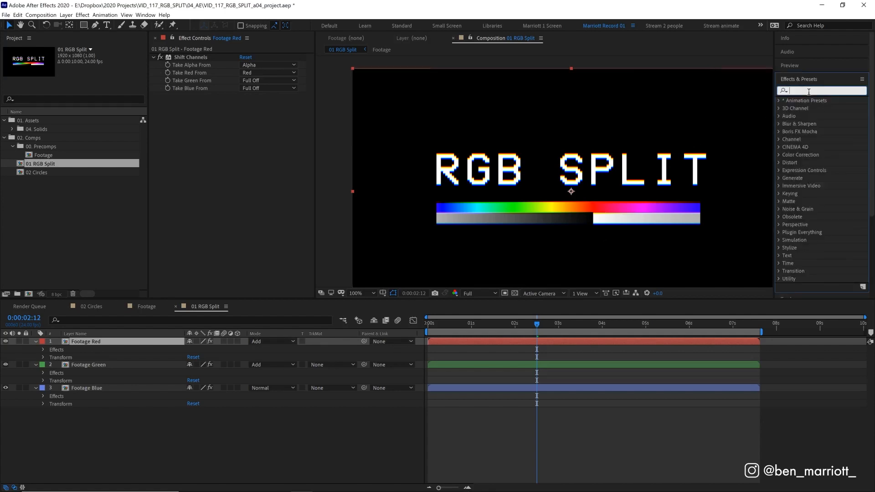
type("direc")
double_click(830, 109)
key("period")
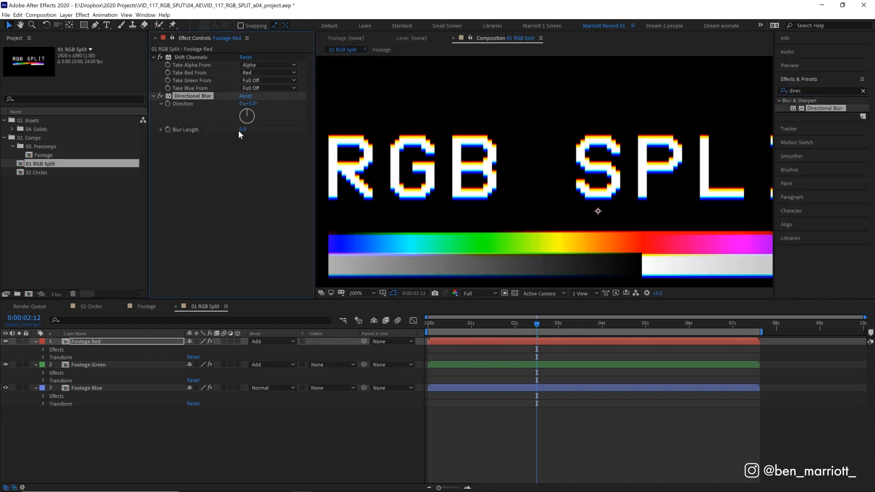
left_click(248, 129)
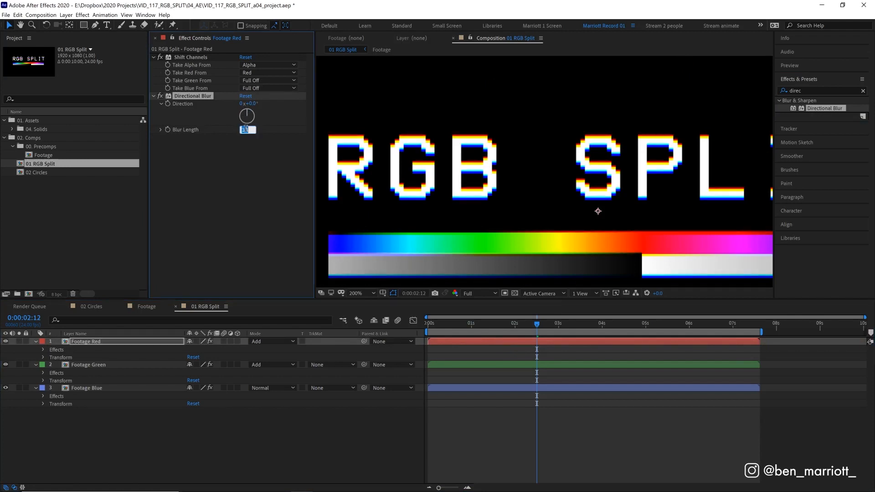
type("10")
key("Return")
Step: Copy the Directional Blur from Footage Red onto the Footage Blue and Footage Green layers, and inspect the letter edges close up
left_click(203, 97)
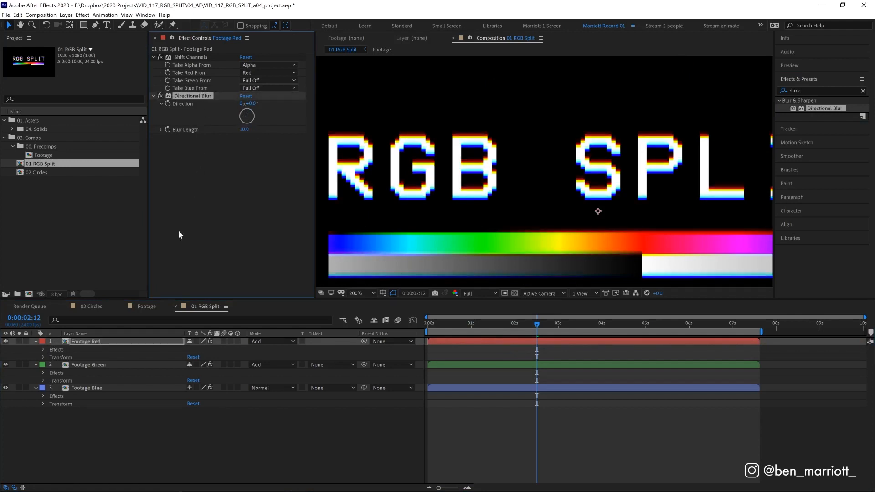
left_click(106, 388)
key("ctrl+v")
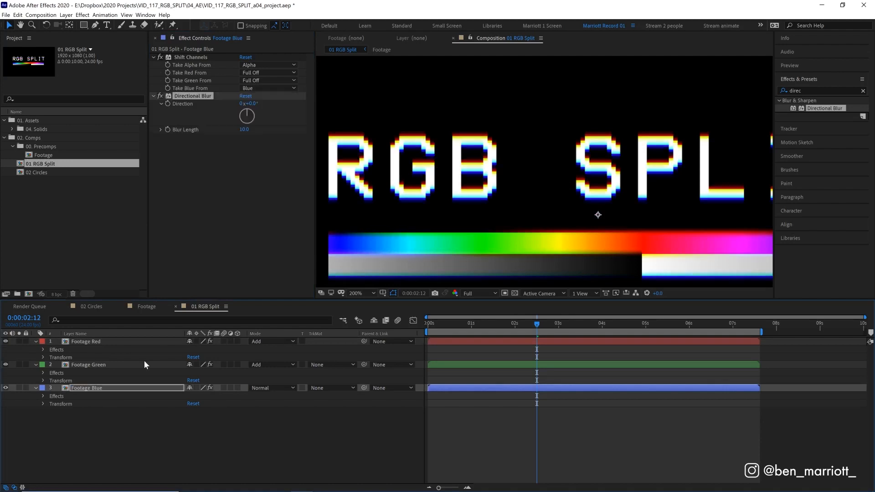
left_click(144, 363)
scroll(401, 112, "up", 1)
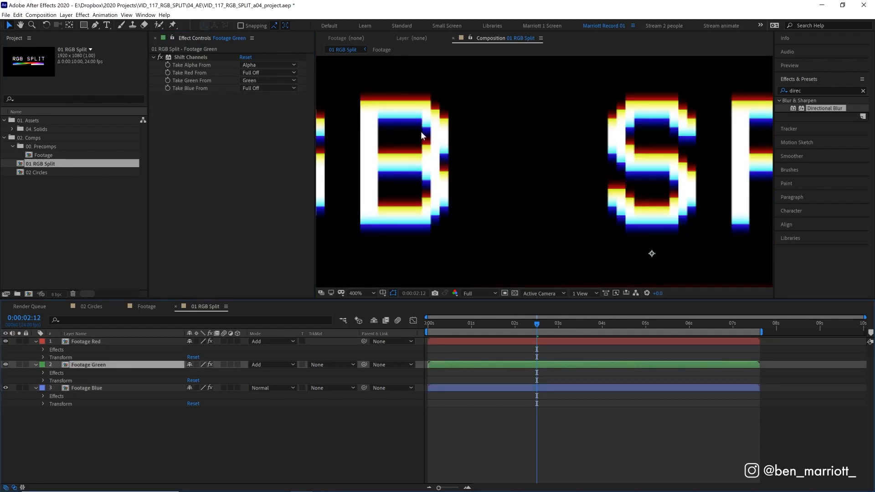
left_click(69, 414)
left_click(106, 363)
key("ctrl+v")
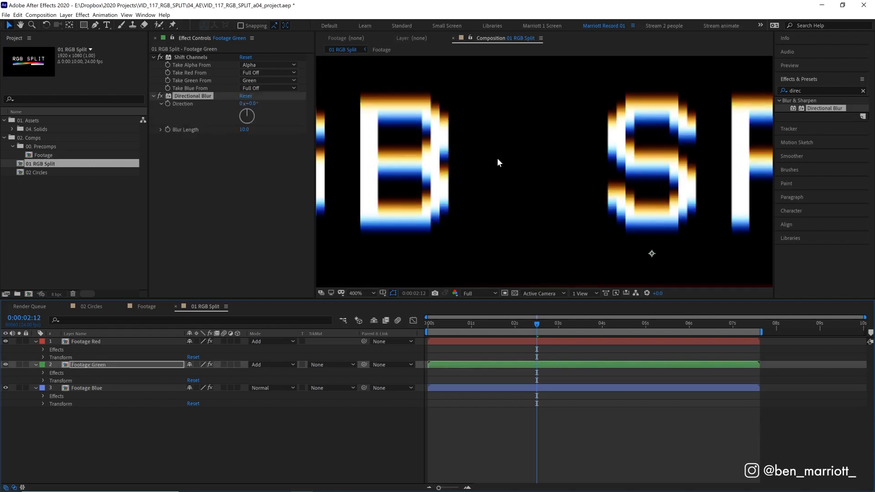
scroll(603, 174, "down", 1)
scroll(499, 171, "up", 1)
scroll(399, 138, "down", 1)
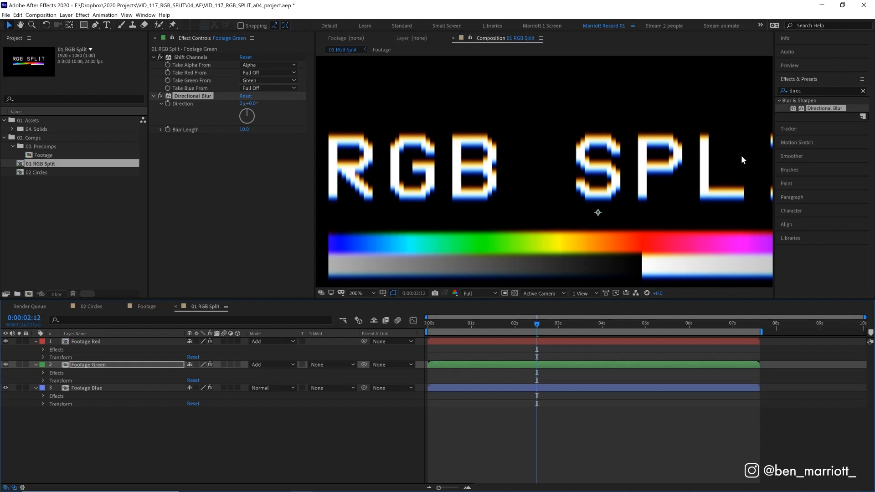
key("ctrl+Down")
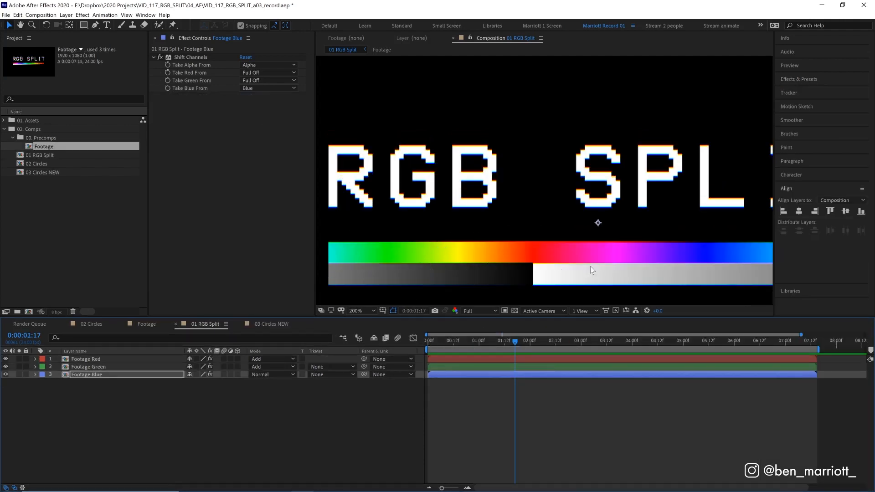
Step: Place the youtube_intro_dr_phil_edition.mp4 clip in the Footage precomp and scrub through it in the 01 RGB Split composition
double_click(501, 359)
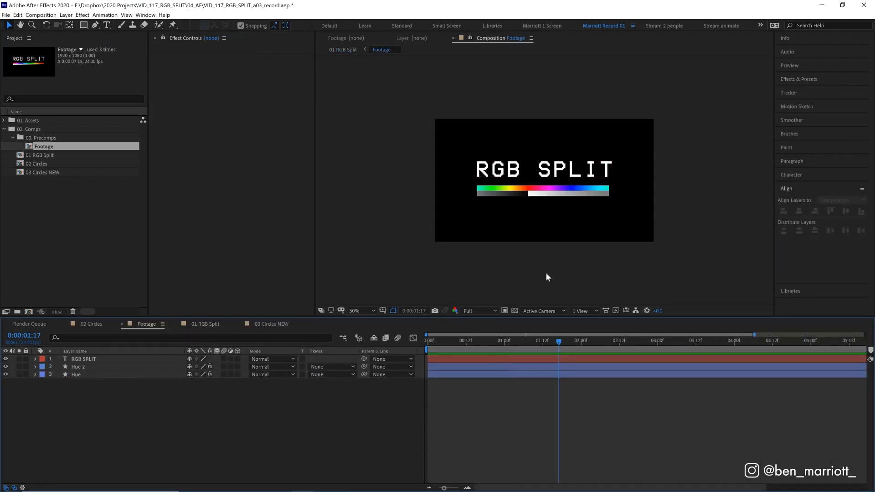
left_click(4, 120)
left_click_drag(44, 138, 537, 187)
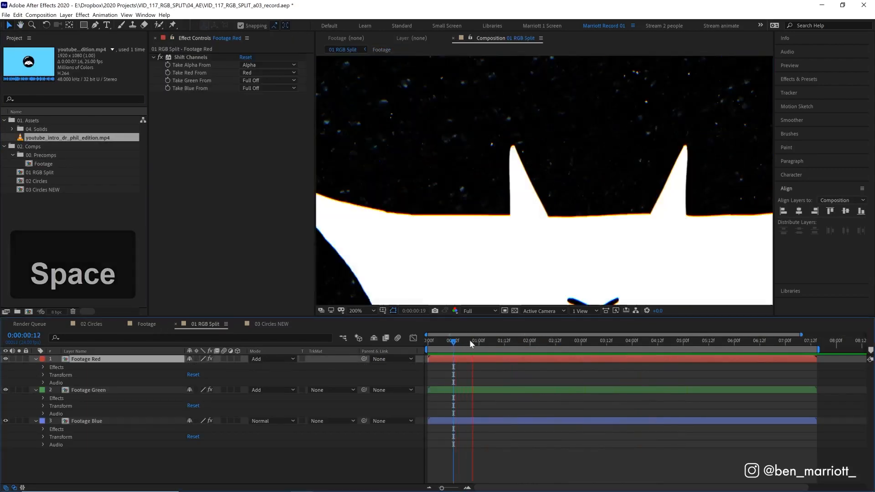
left_click(440, 342)
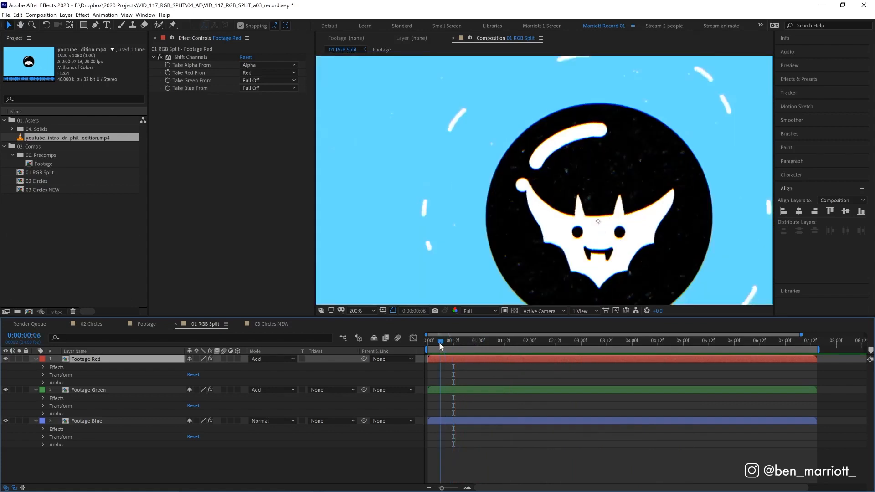
left_click_drag(508, 342, 551, 343)
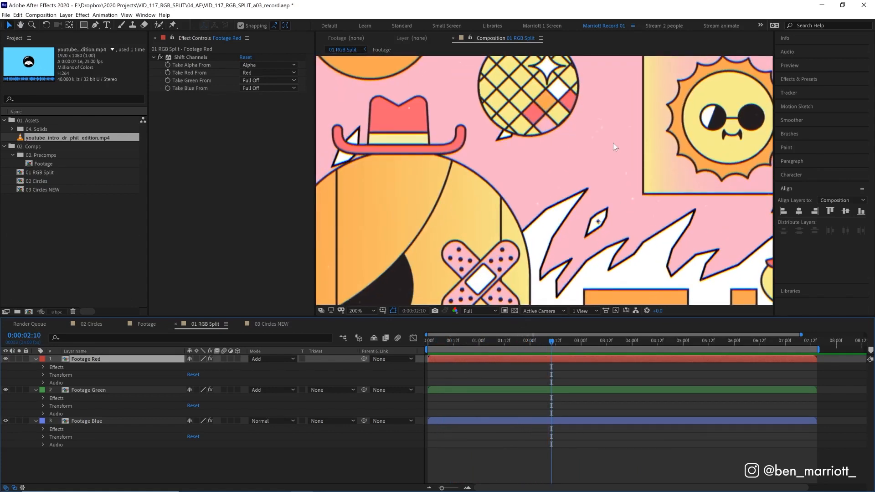
Step: Try nudging the Footage Red and Footage Blue layers vertically for a stronger colour split on the illustrated footage
key("comma")
key("comma")
key("period")
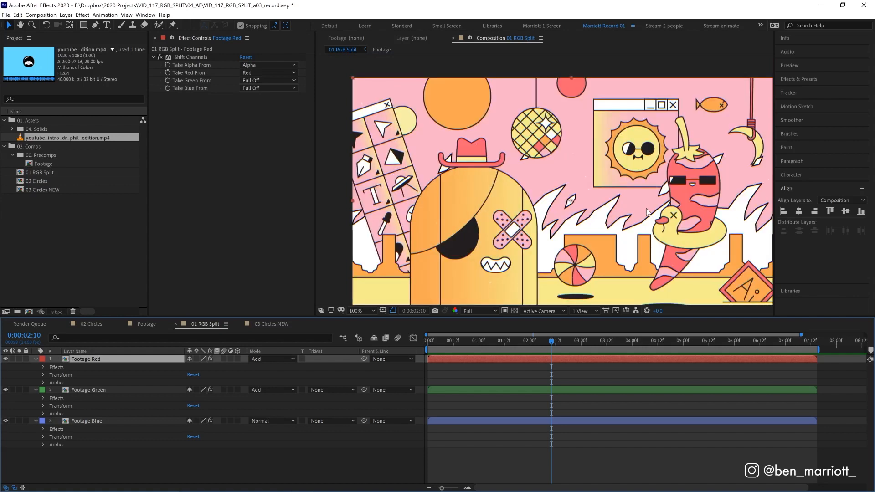
key("shift+Up")
key("Down")
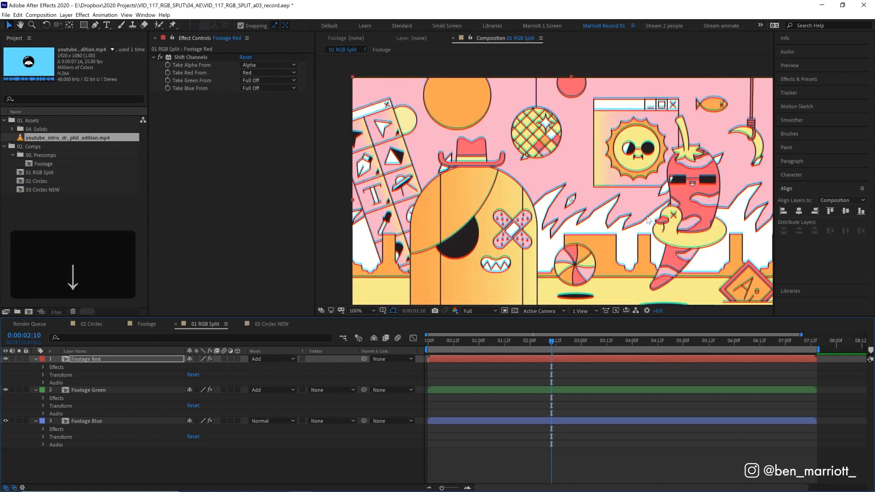
left_click(587, 422)
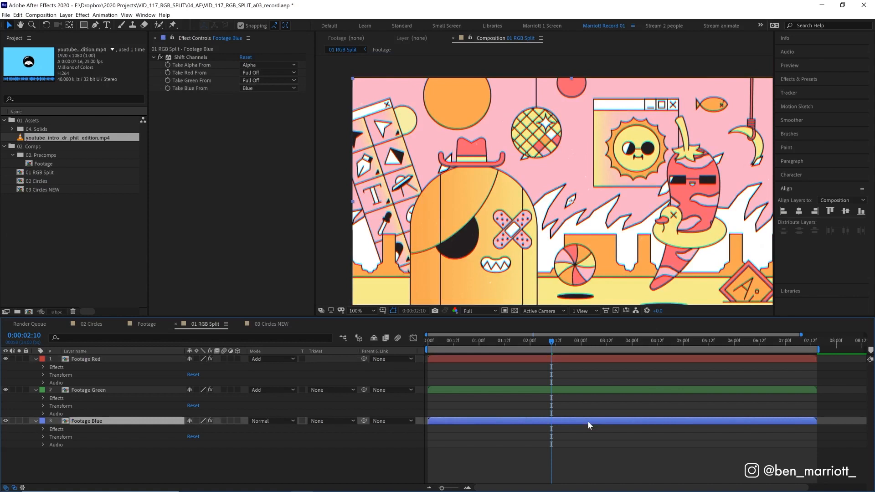
key("Up")
Step: Centre all three footage layers vertically and horizontally in the composition
key("ctrl+a")
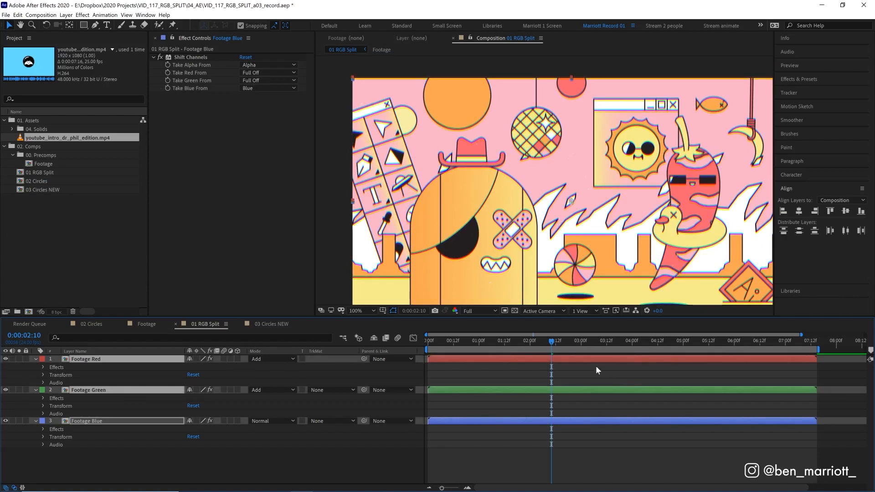
left_click(845, 211)
left_click(798, 212)
Step: Apply Optics Compensation to the Footage Red layer with Reverse Lens Distortion on and a field of view of 15
left_click_drag(638, 343, 612, 350)
left_click(613, 365)
left_click(602, 359)
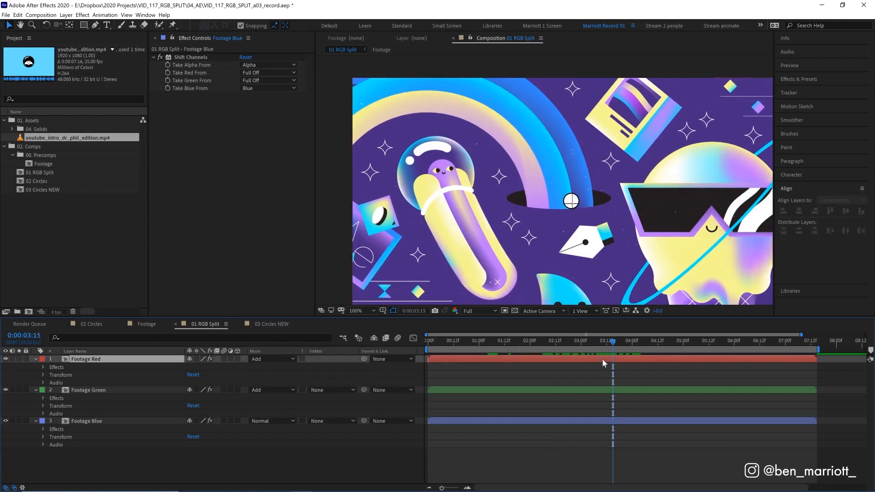
left_click(794, 80)
double_click(795, 91)
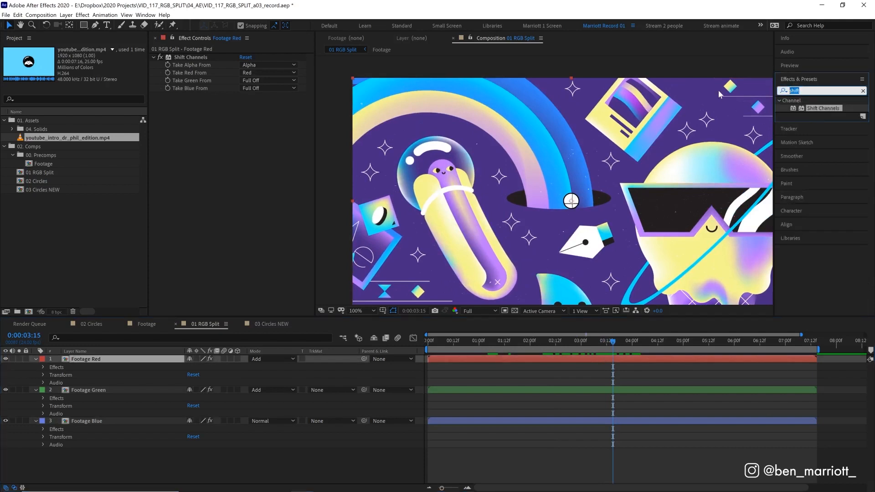
type("opt")
double_click(829, 146)
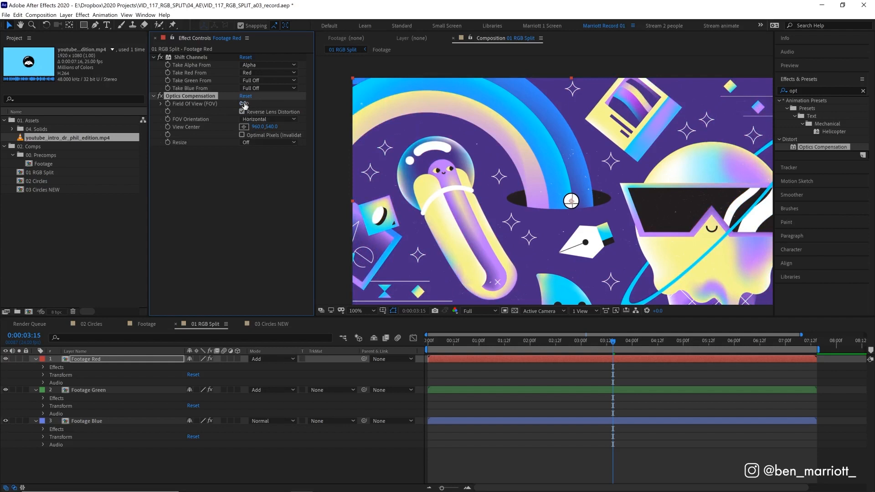
left_click_drag(263, 102, 451, 152)
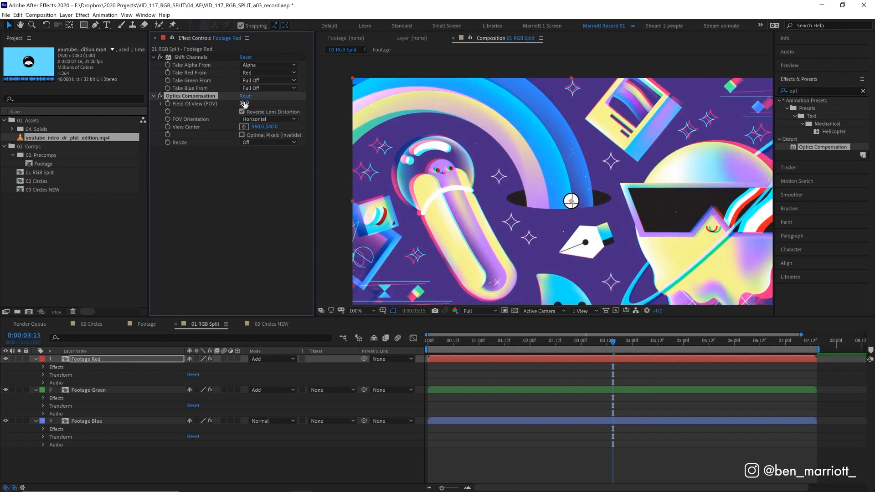
left_click_drag(245, 104, 241, 106)
type("15")
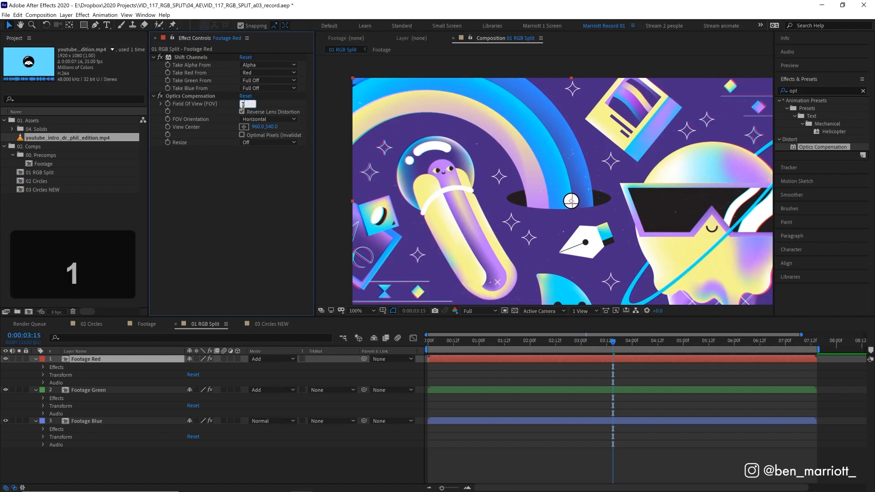
key("Return")
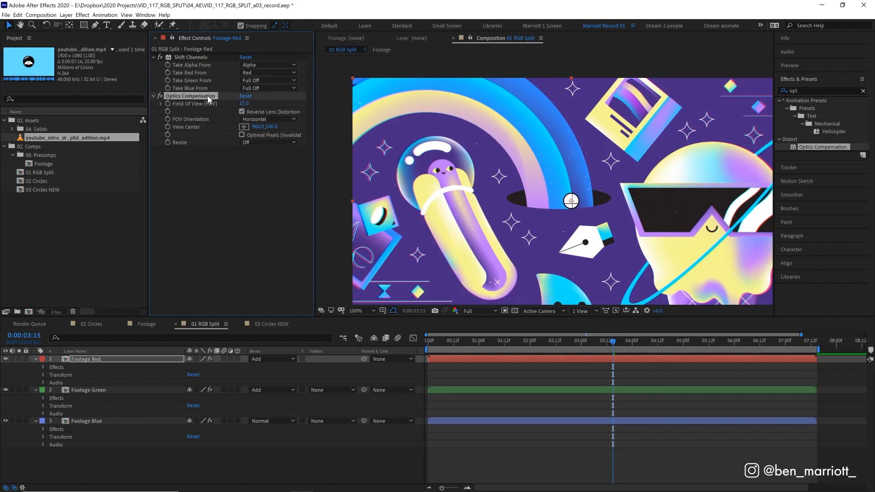
Step: Copy Optics Compensation from Footage Red to Footage Green, set its field of view to 20, and scrub through the footage
key("ctrl+c")
left_click(103, 390)
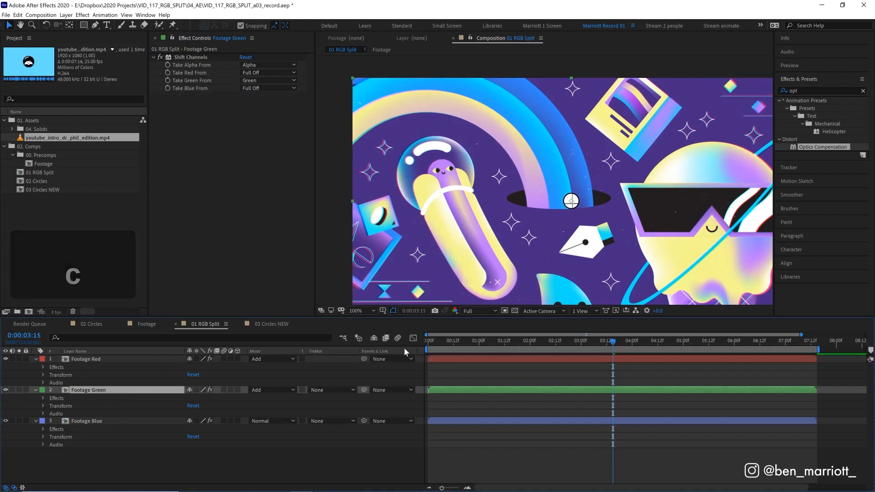
key("ctrl+v")
left_click_drag(244, 105, 316, 98)
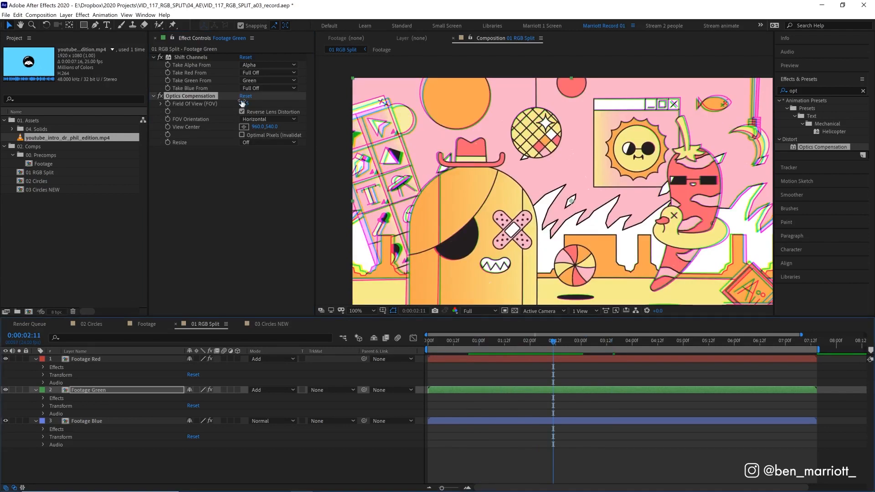
left_click_drag(245, 103, 205, 103)
left_click_drag(498, 342, 673, 341)
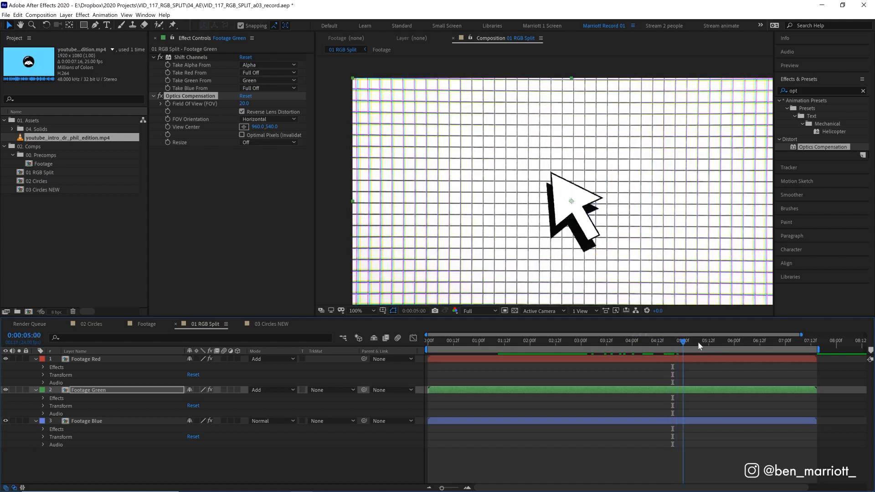
Step: Open the 02 Circles composition and preview how its red, green and blue circles separate and overlap
double_click(46, 181)
key("space")
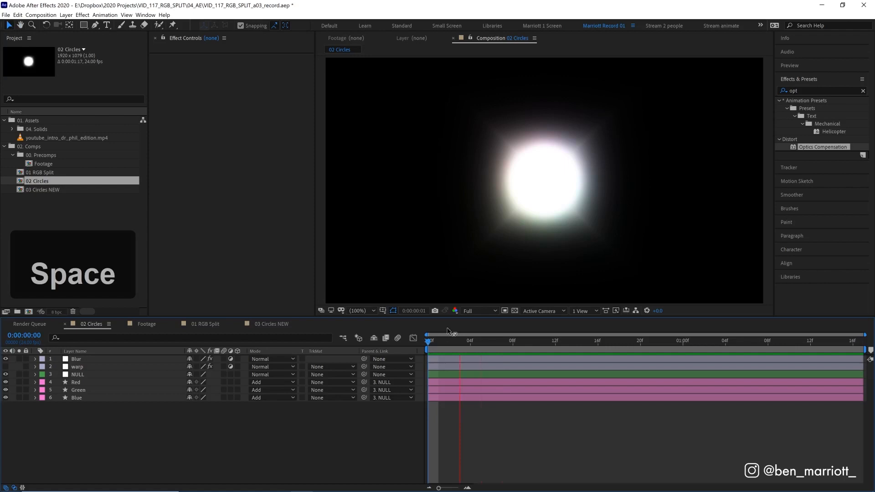
key("space")
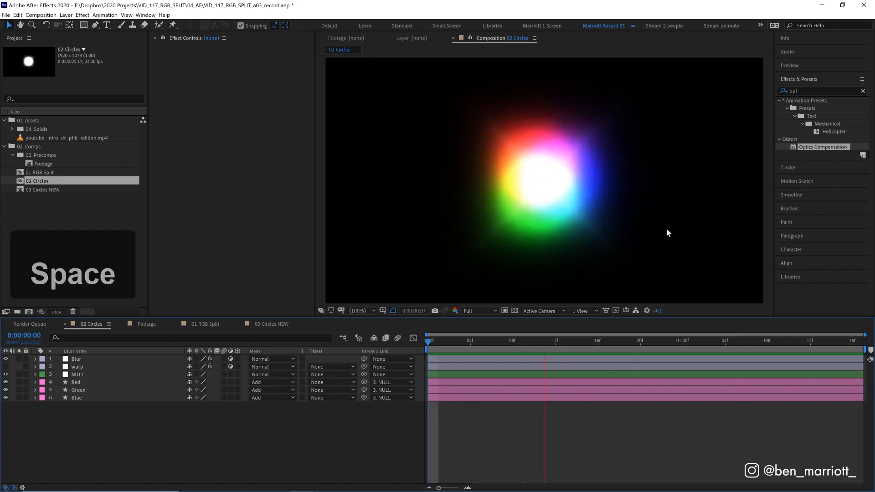
key("space")
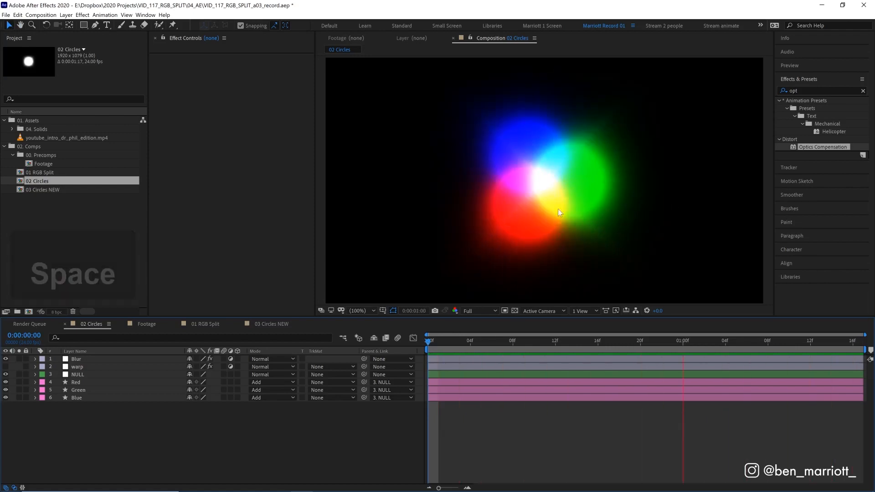
key("space")
key("space")
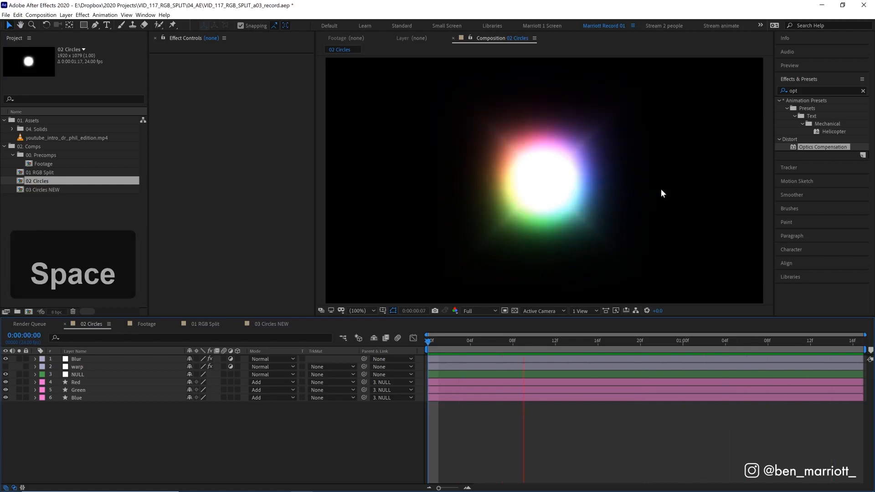
key("space")
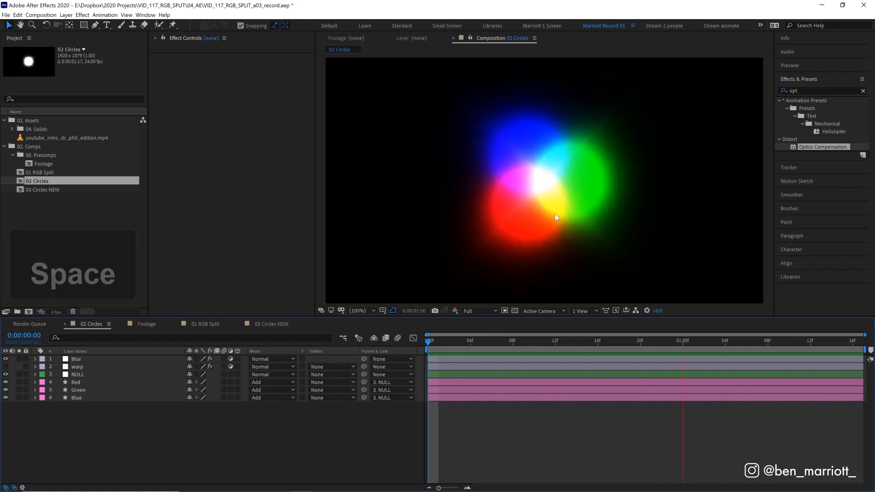
key("space")
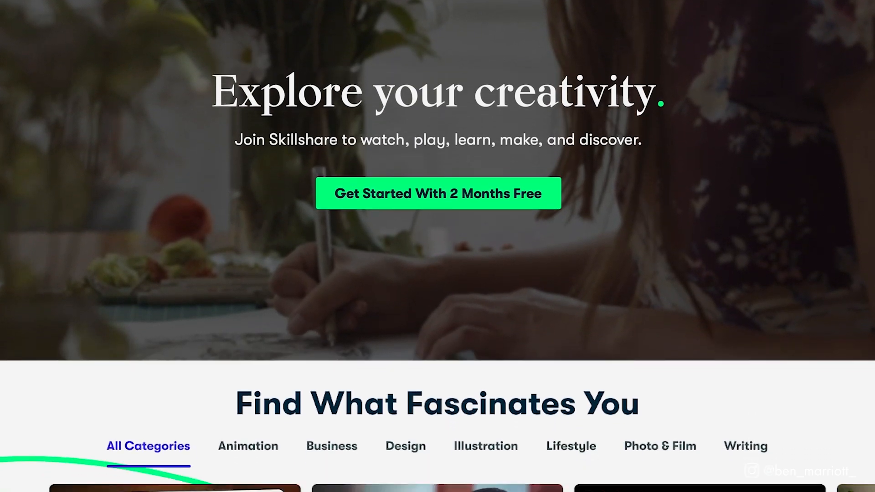
scroll(437, 246, "down", 2)
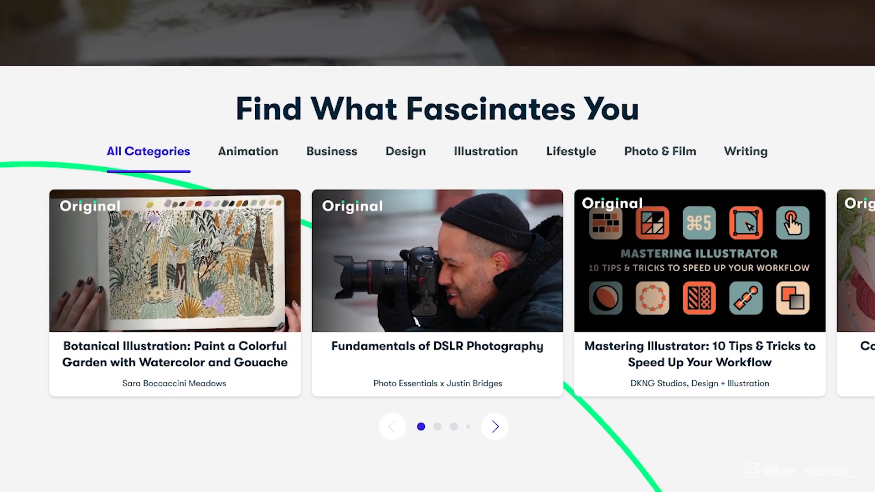
mouse_move(228, 270)
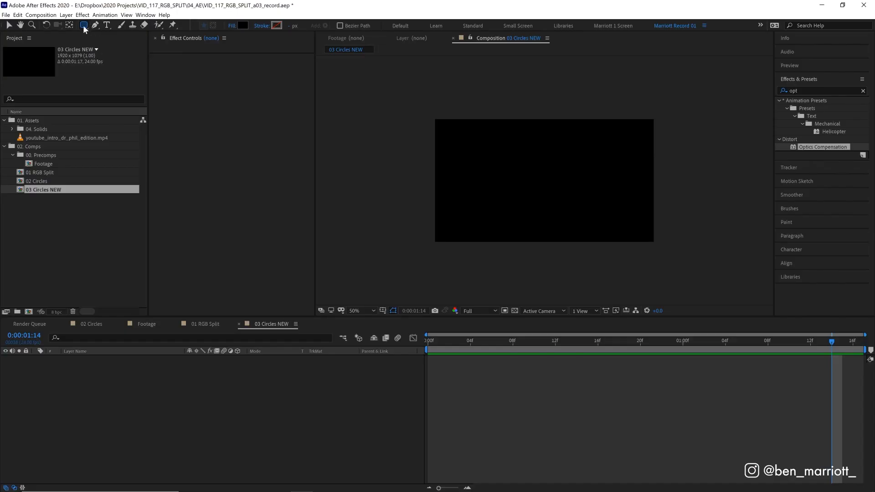
Step: Draw a circle with the Ellipse tool near the composition's centre, using a pure red FF0000 fill
left_click_drag(84, 25, 121, 48)
left_click(243, 25)
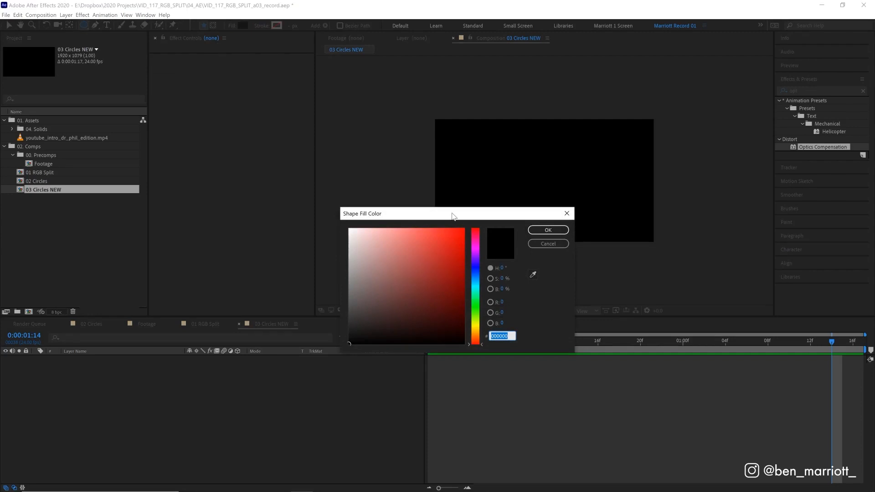
left_click_drag(444, 246, 484, 210)
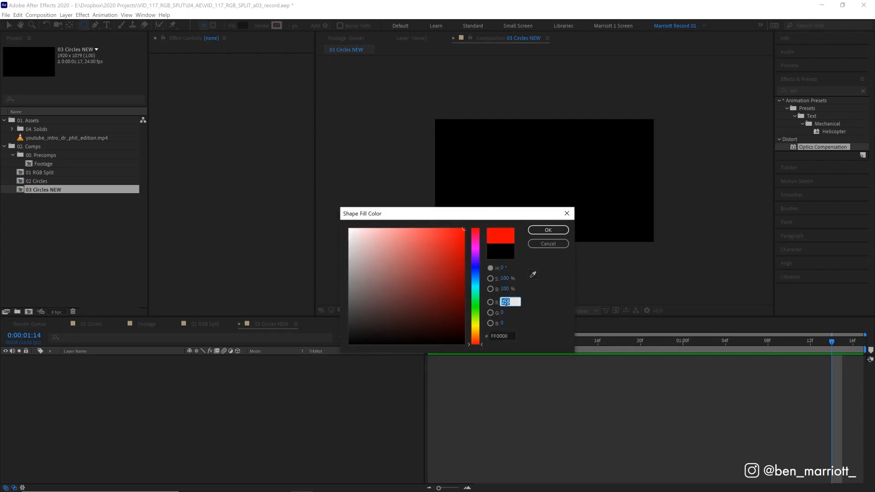
left_click(548, 230)
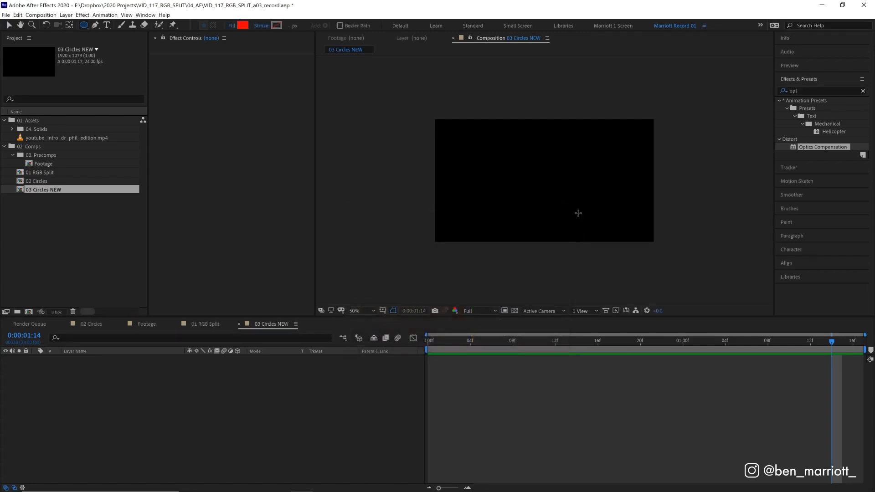
left_click_drag(508, 147, 555, 193)
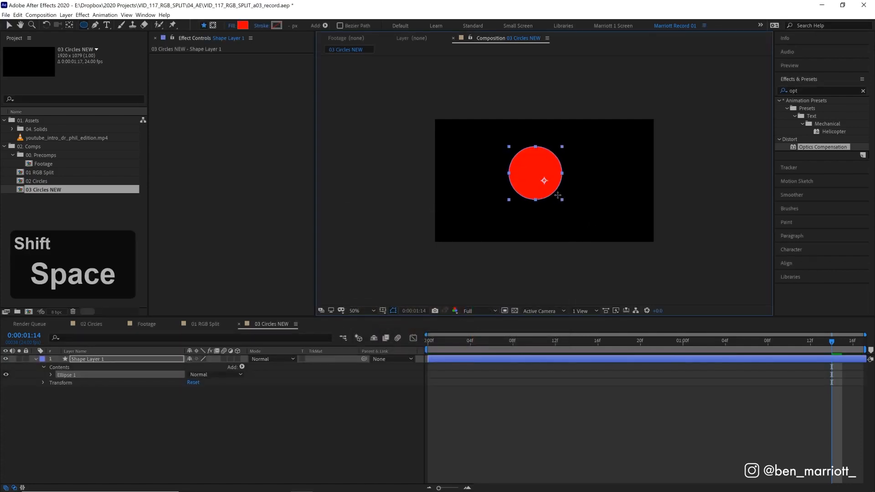
Step: Centre the circle horizontally and vertically in the composition and name its layer Circle Red
left_click(786, 263)
left_click(798, 211)
left_click(846, 210)
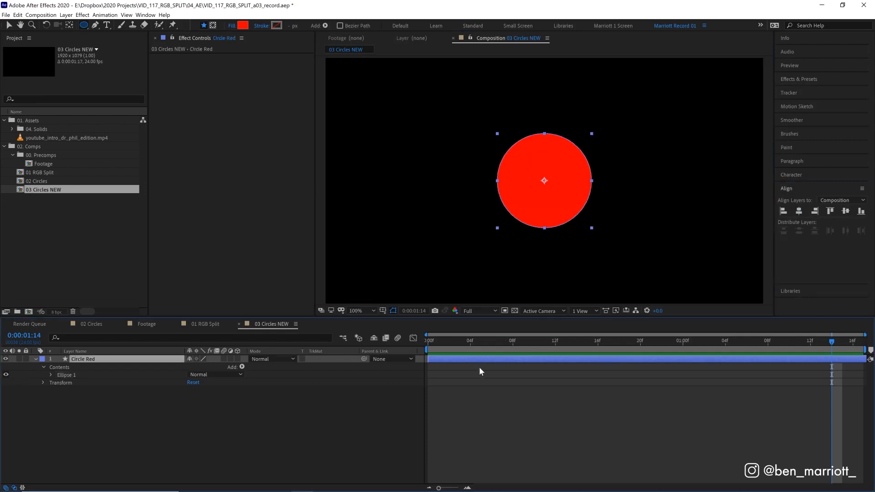
Step: Duplicate Circle Red twice, fill one copy pure green (00FF00) and the other blue, and name them Circle Green and Circle Blue
key("ctrl+d")
key("ctrl+d")
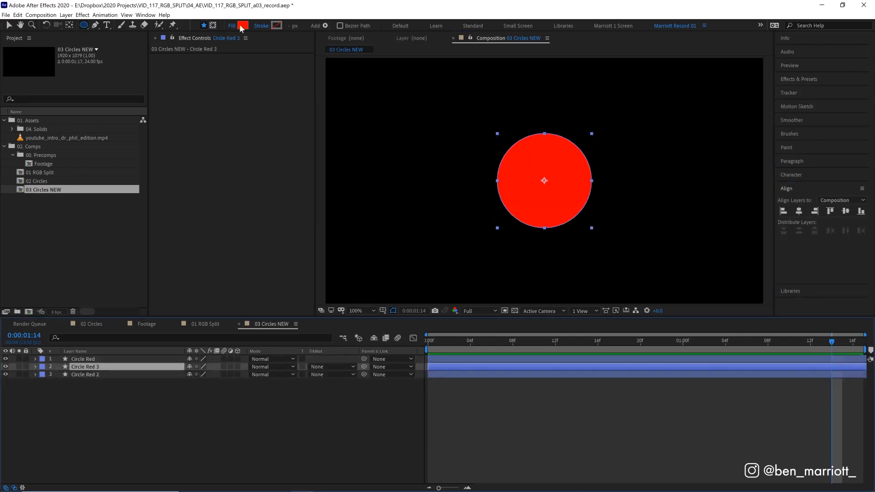
left_click(243, 25)
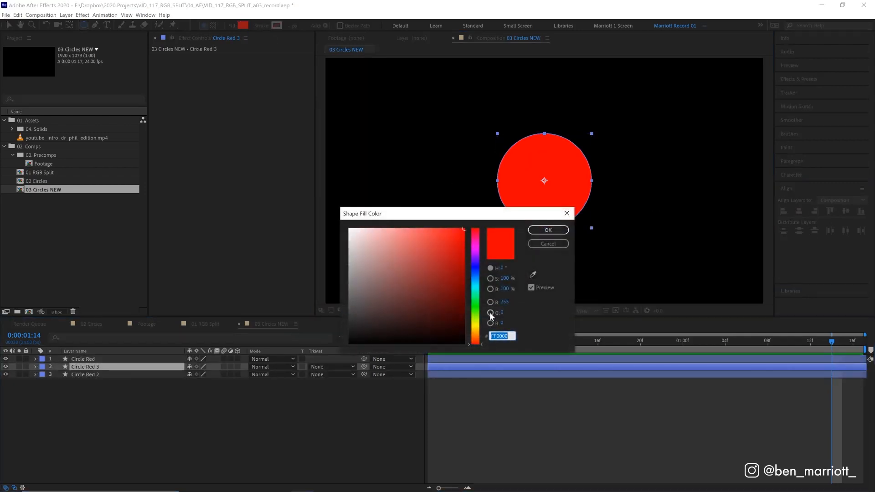
type("255")
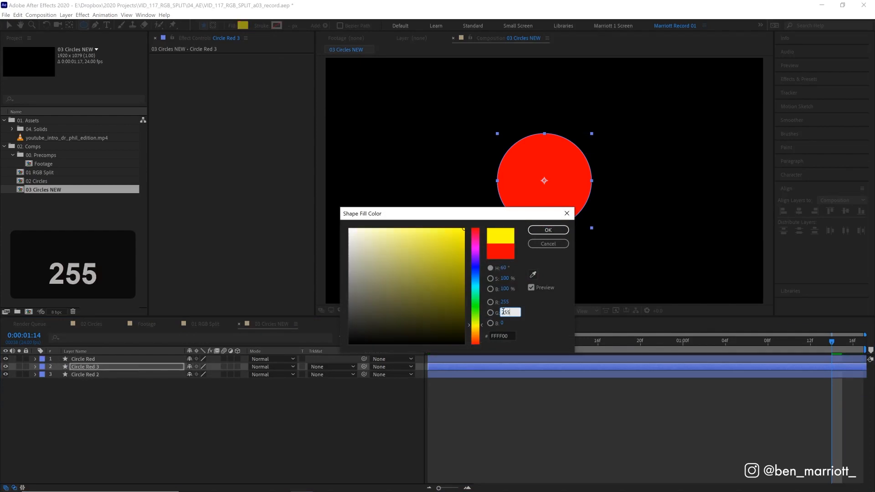
left_click(506, 300)
type("0")
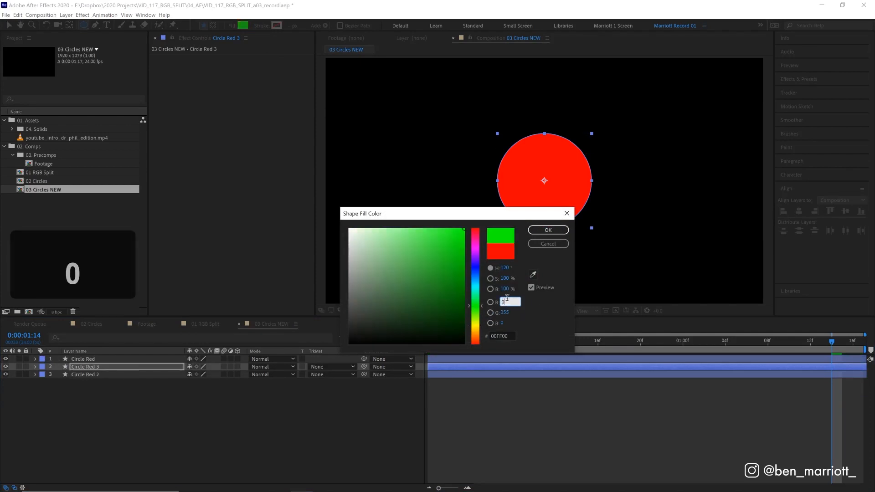
key("Return")
left_click(122, 374)
left_click(243, 25)
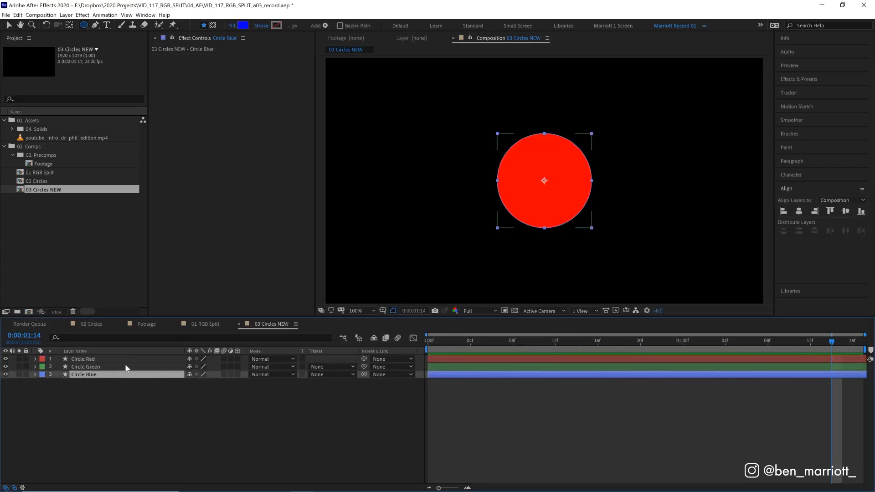
Step: Set the blending mode of all three circle layers to Add
left_click(126, 359, "shift")
left_click(271, 358)
left_click(279, 99)
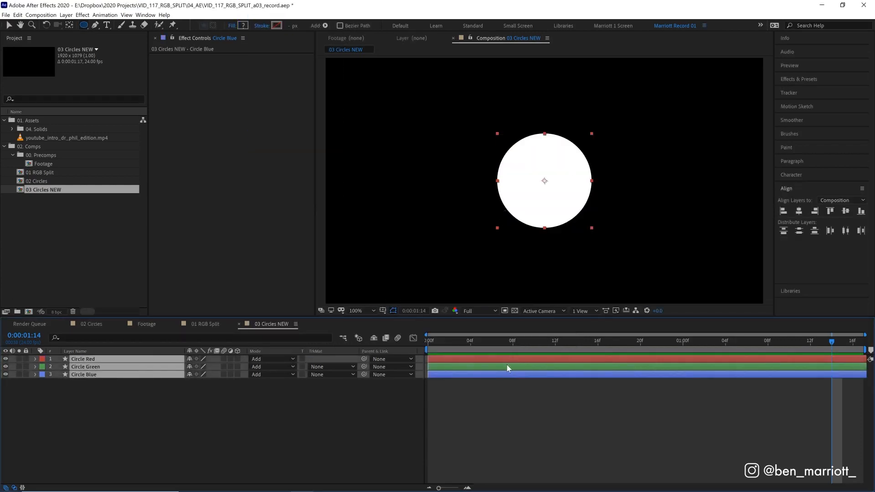
Step: Keyframe the centred position of all three circles at the first frame and at 0:00:01:16
key("Home")
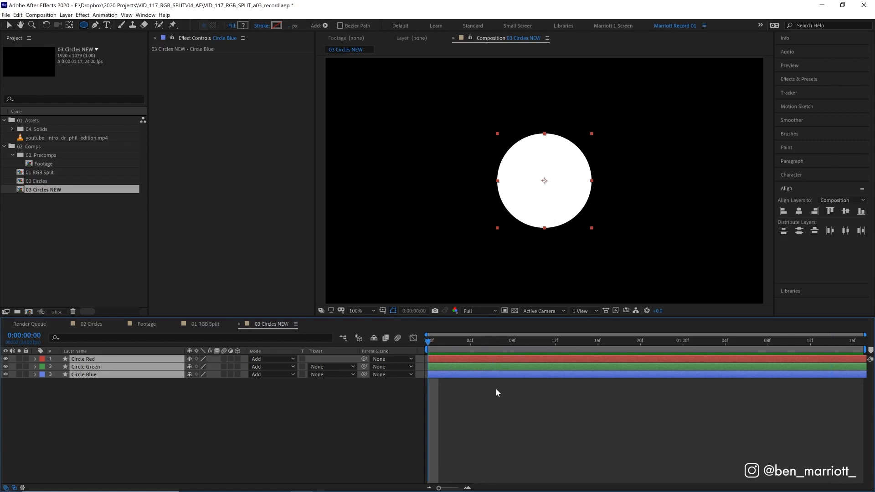
key("p")
left_click(58, 367)
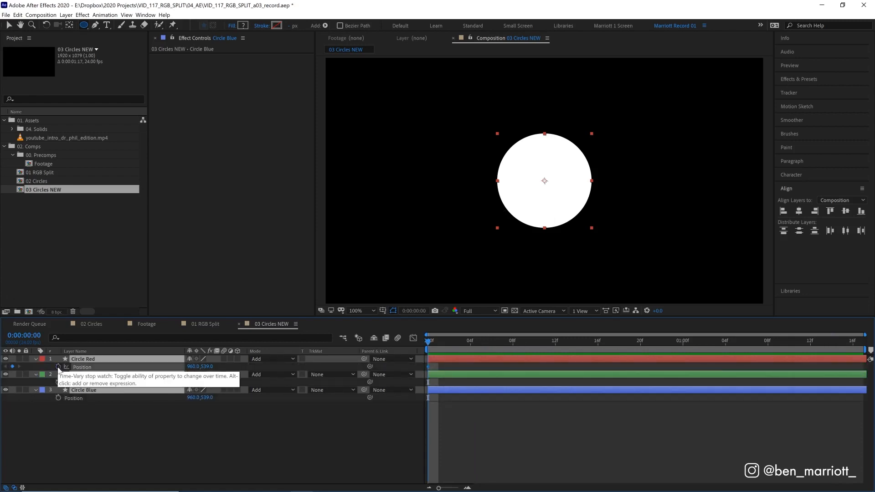
key("End")
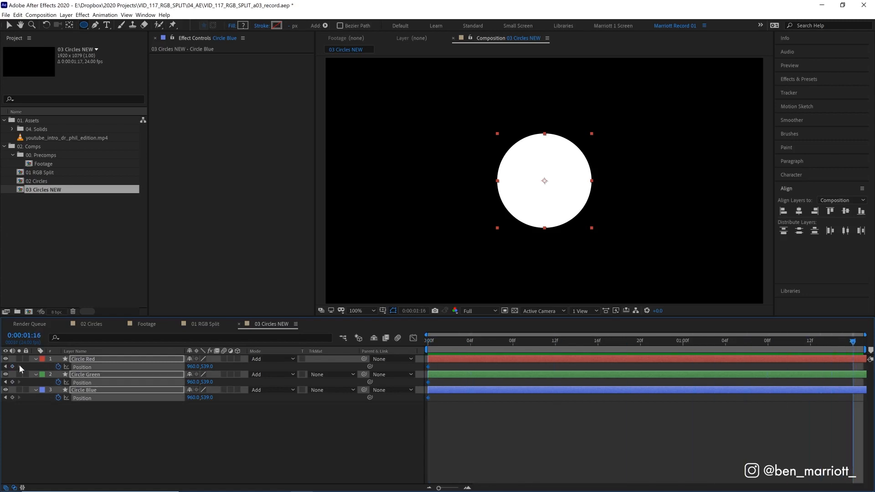
Step: At 0:00:00:20, move the red circle up and to the left to about 835, 439
left_click(636, 340)
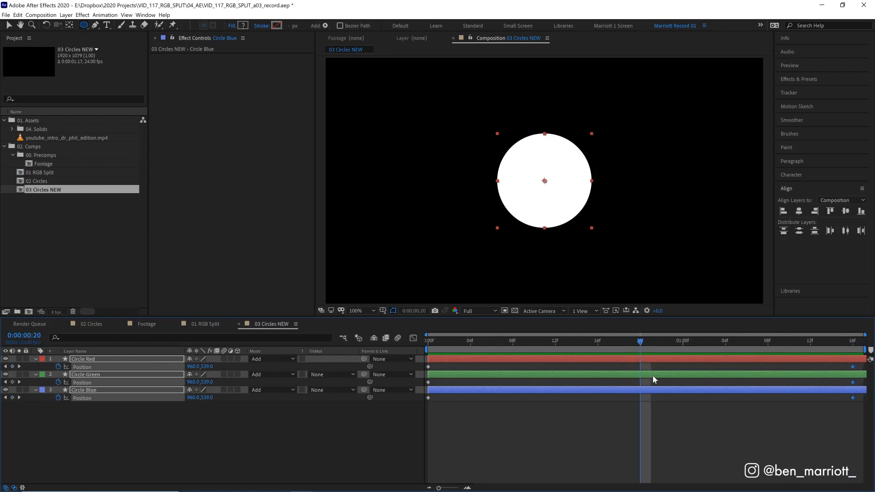
left_click(649, 358)
key("v")
left_click_drag(547, 178, 506, 160)
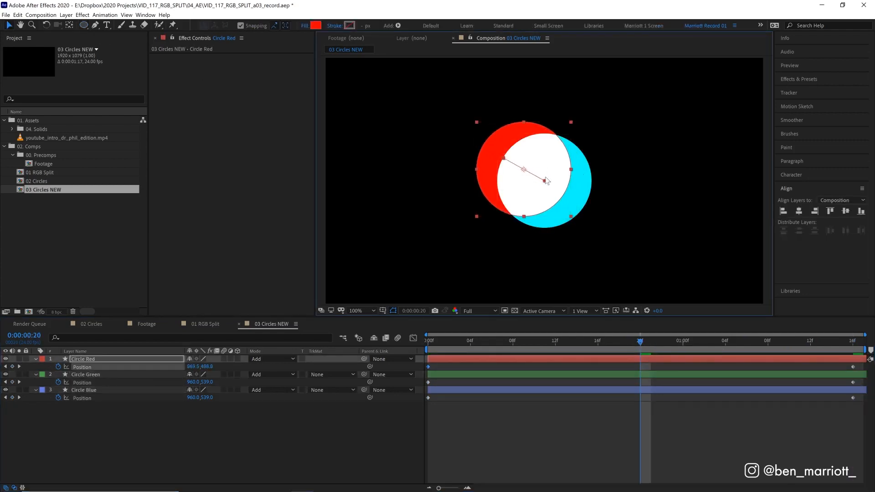
key("ctrl+z")
left_click(656, 359)
key("Up")
Step: At 0:00:00:20, move the green circle up-right to about 1093, 448 and the blue one down to about 960, 689, and preview
left_click(640, 375)
left_click_drag(544, 181, 546, 218)
left_click(639, 390)
key("space")
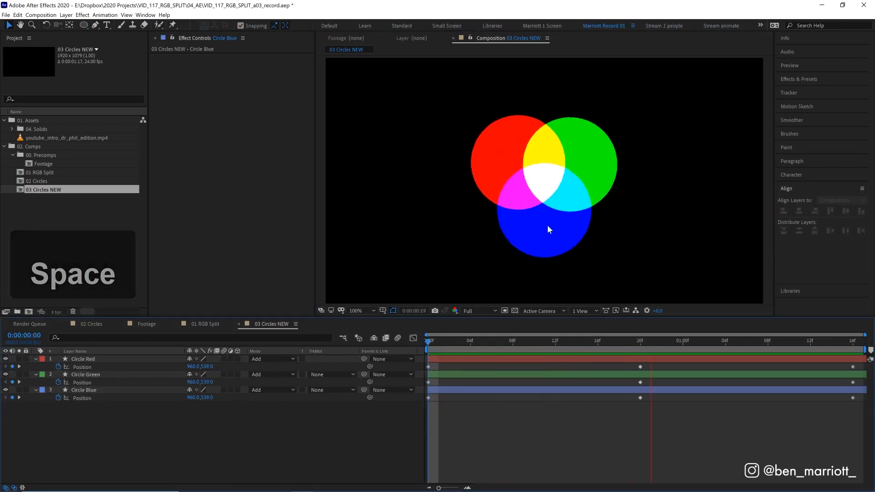
left_click_drag(524, 343, 640, 342)
left_click(581, 204)
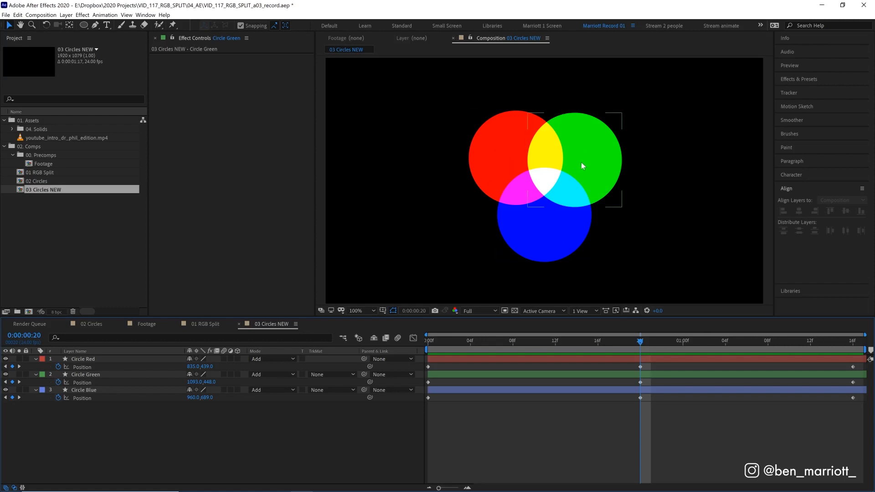
left_click(485, 135)
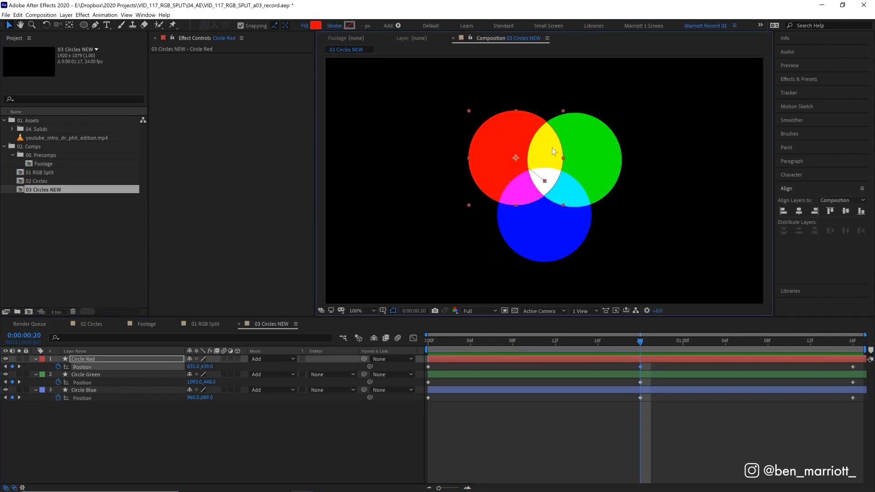
left_click(598, 156)
left_click(530, 236)
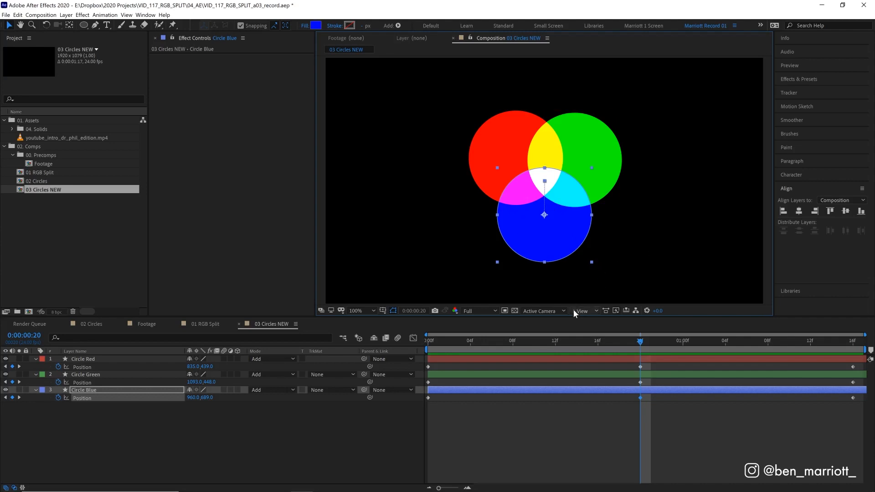
left_click(567, 298)
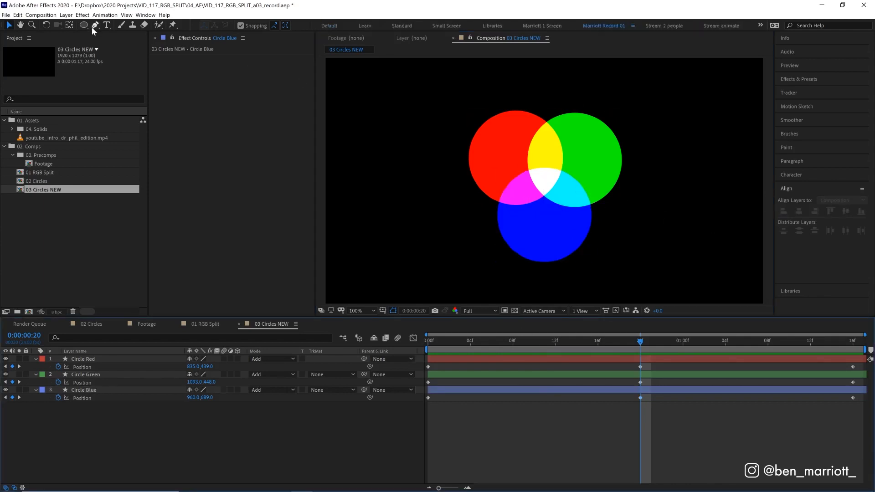
Step: Create a null object and parent the red, green and blue circle layers to it
left_click(67, 15)
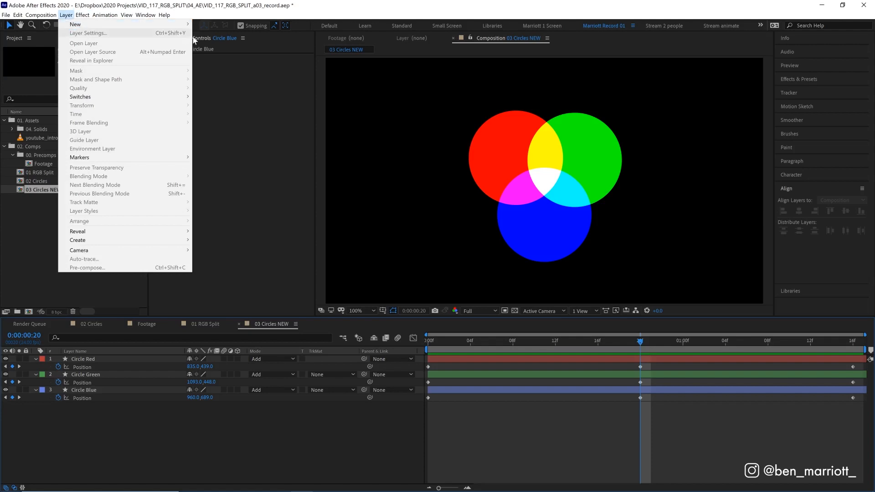
left_click(214, 59)
left_click(83, 366)
left_click(91, 397, "shift")
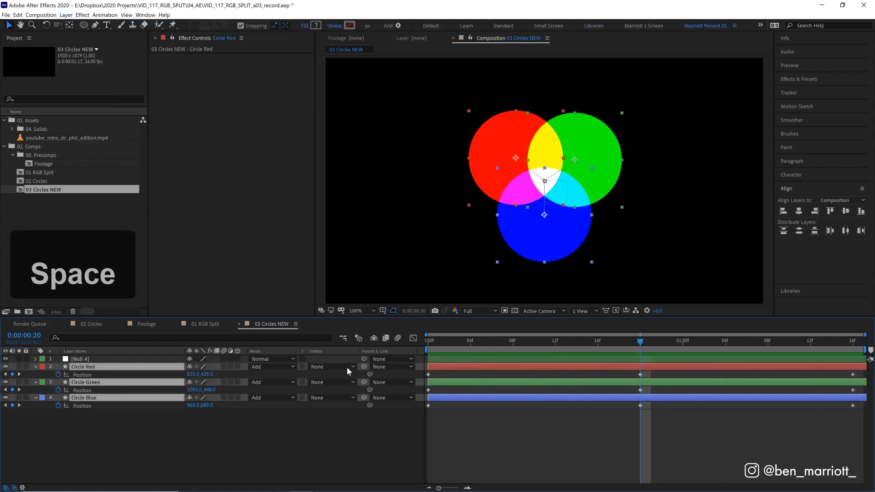
left_click_drag(367, 363, 95, 363)
Step: Keyframe the null's rotation from 0 at the first frame to one full turn at 0:00:01:16, and preview the spin
left_click(95, 360)
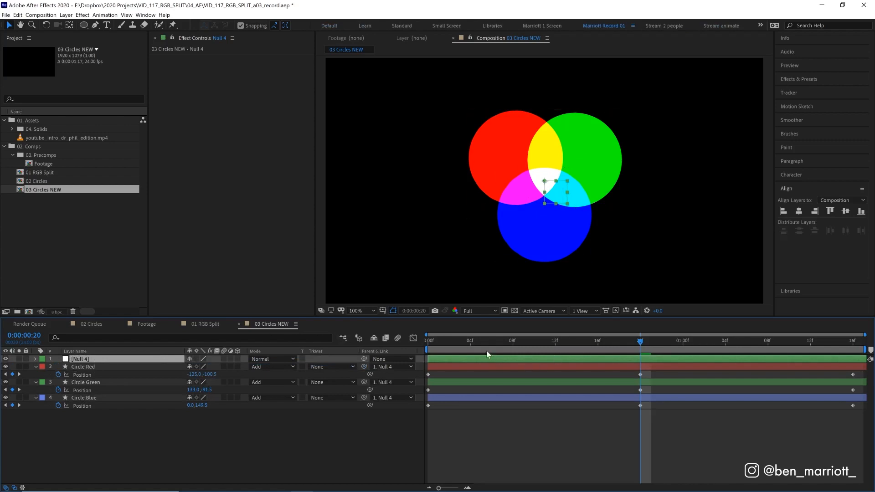
key("Home")
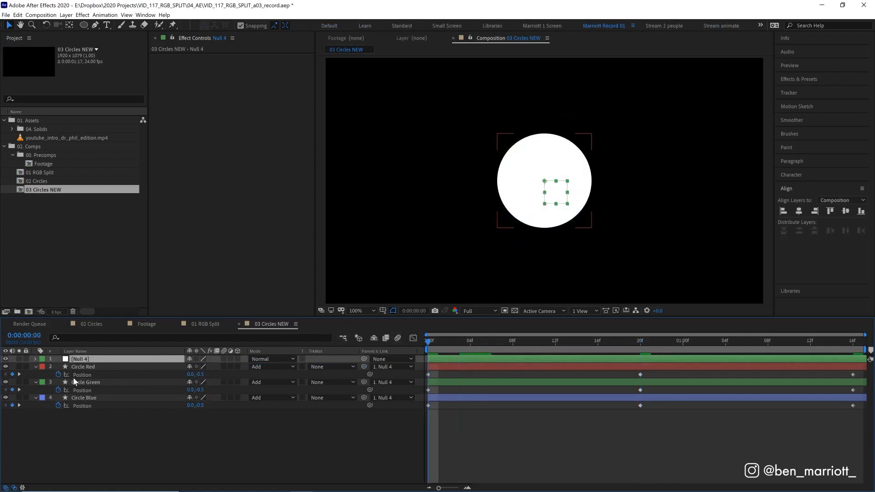
key("r")
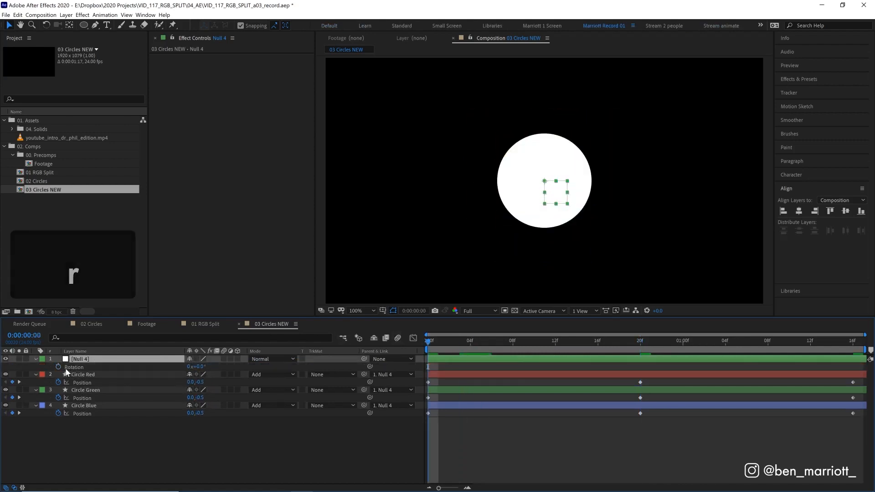
left_click_drag(817, 341, 864, 348)
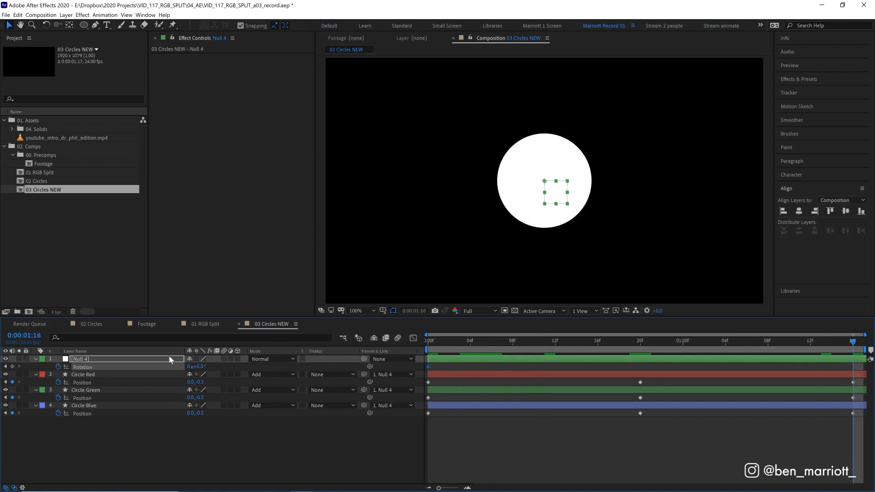
left_click(191, 366)
type("1")
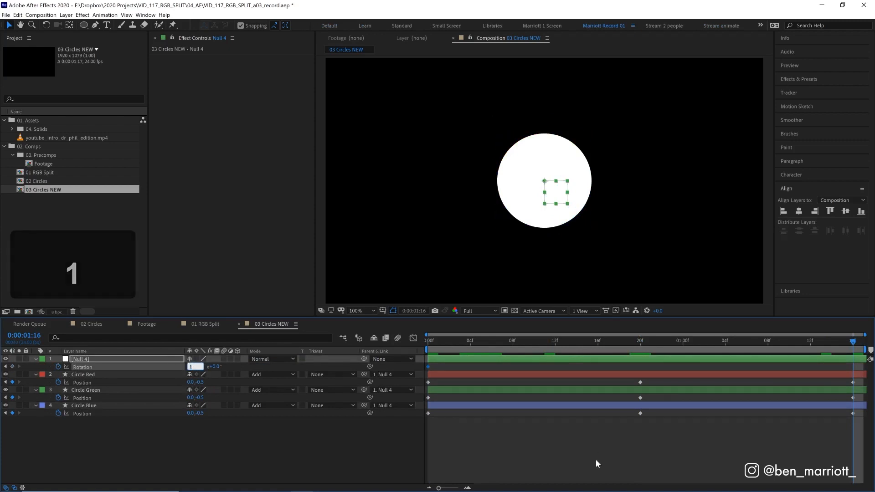
left_click(594, 459)
key("space")
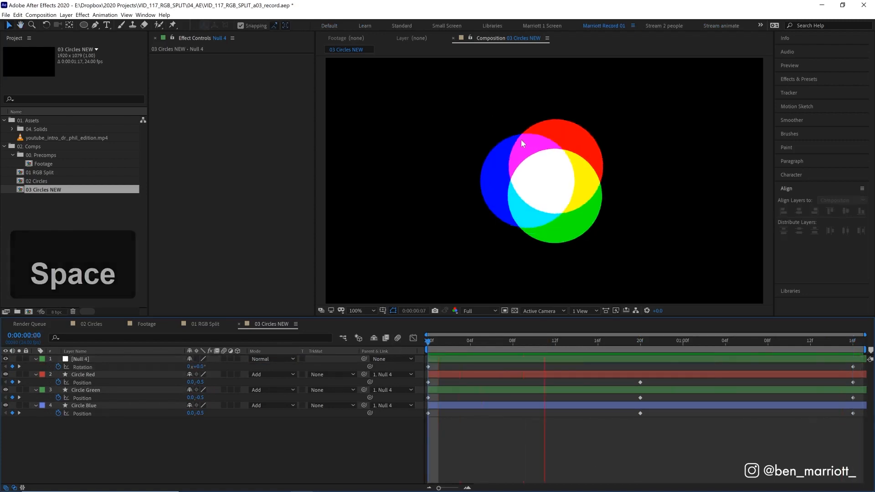
Step: Apply Easy Ease to all rotation and position keyframes and play back the eased circle animation
left_click_drag(859, 435, 421, 356)
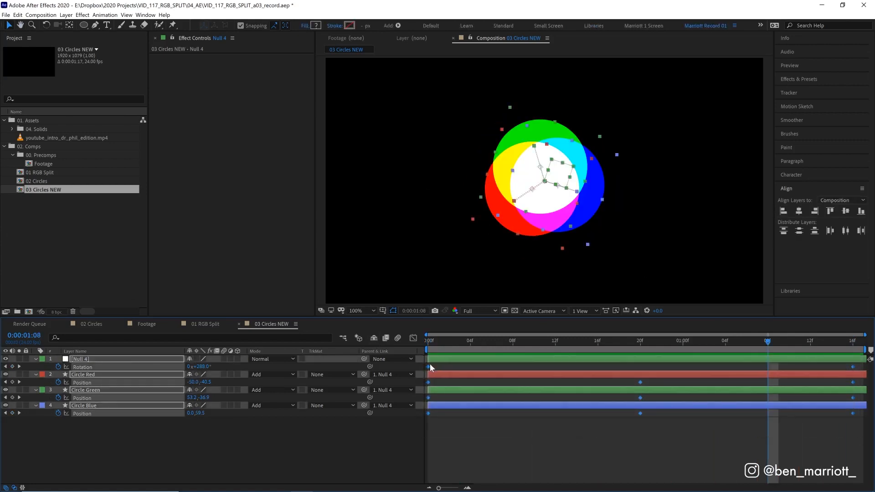
key("F9")
key("space")
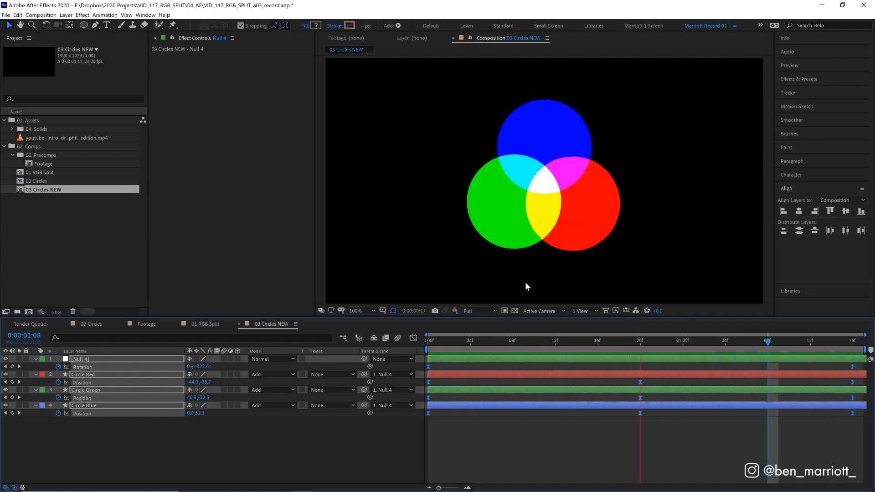
left_click(578, 342)
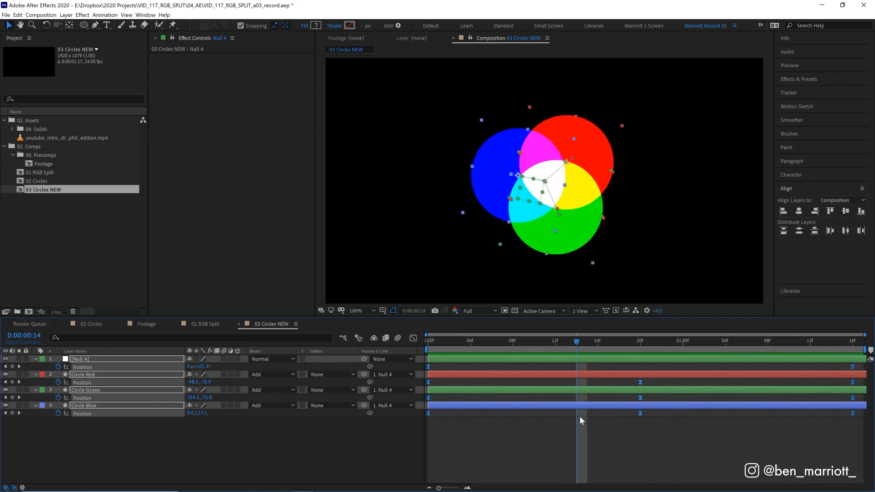
left_click_drag(523, 348, 608, 351)
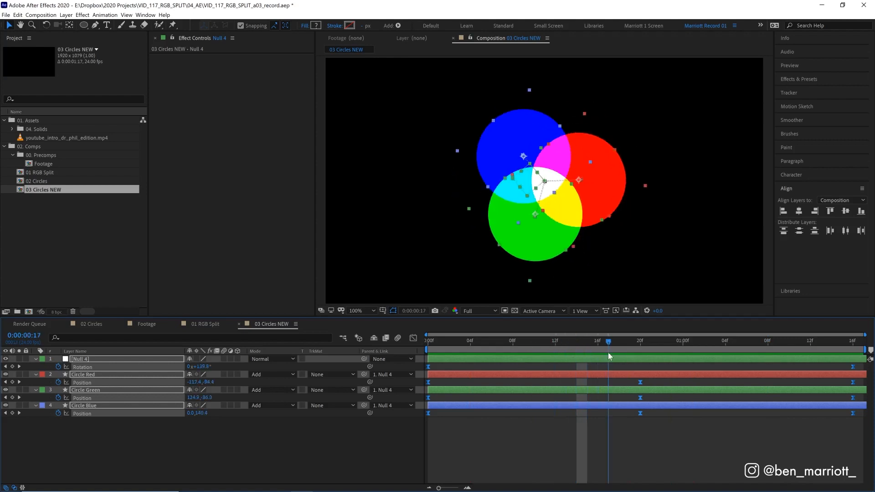
left_click(618, 428)
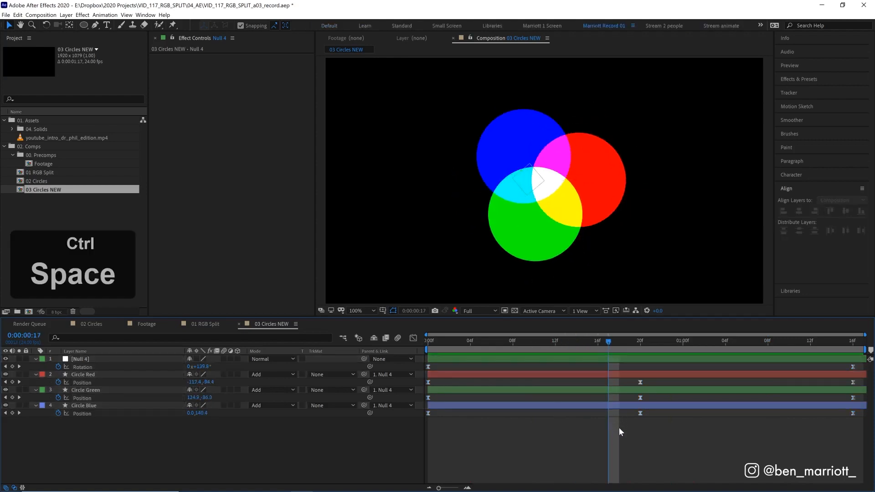
Step: Add an adjustment layer named Blur above all the other layers
key("ctrl+alt+y")
key("Return")
type("Blur")
key("Return")
Step: Apply CC Radial Fast Blur to the Blur adjustment layer and set its Amount to 30
key("ctrl+5")
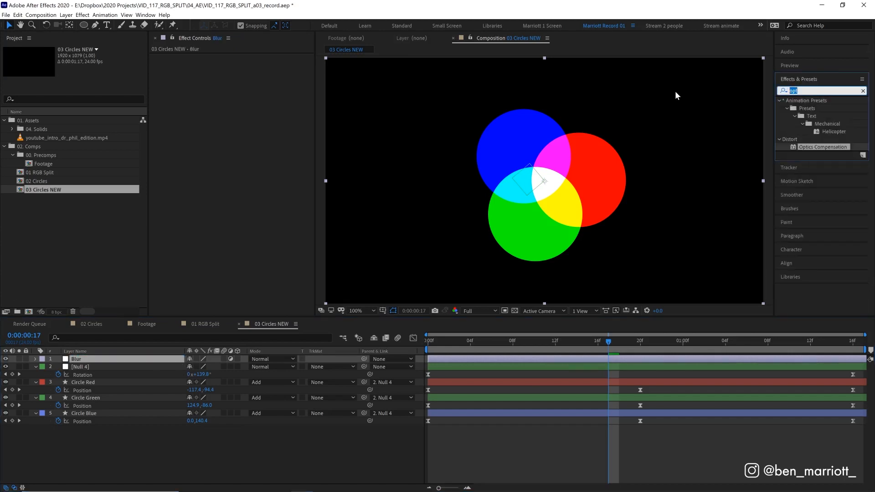
type("cc rad")
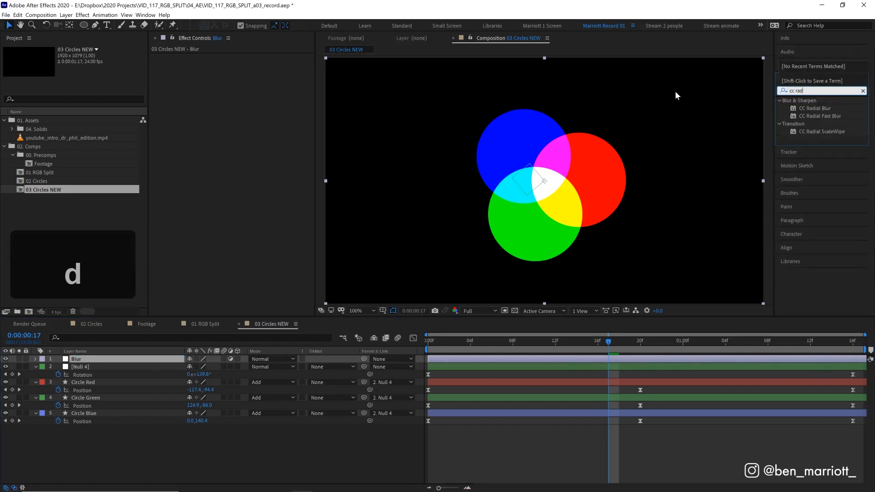
double_click(839, 116)
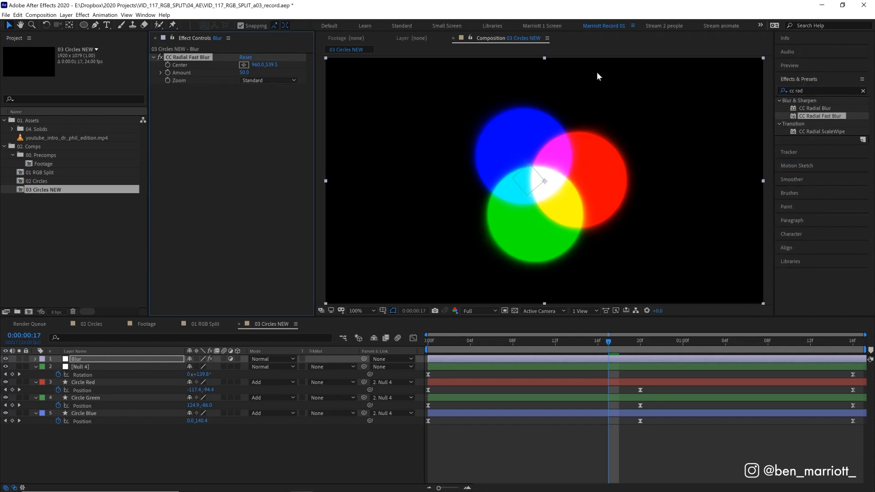
left_click(245, 73)
type("30")
key("Return")
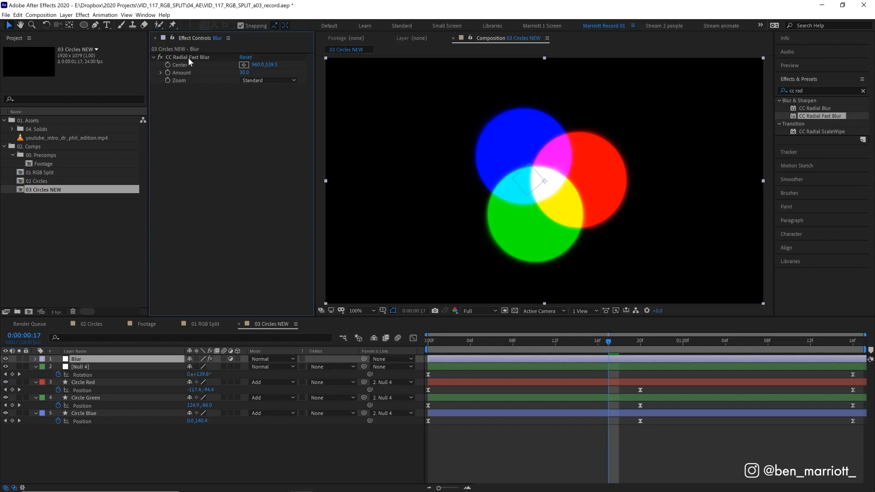
Step: Duplicate the CC Radial Fast Blur effect on the Blur layer and set the copy's Amount to 50
key("ctrl+d")
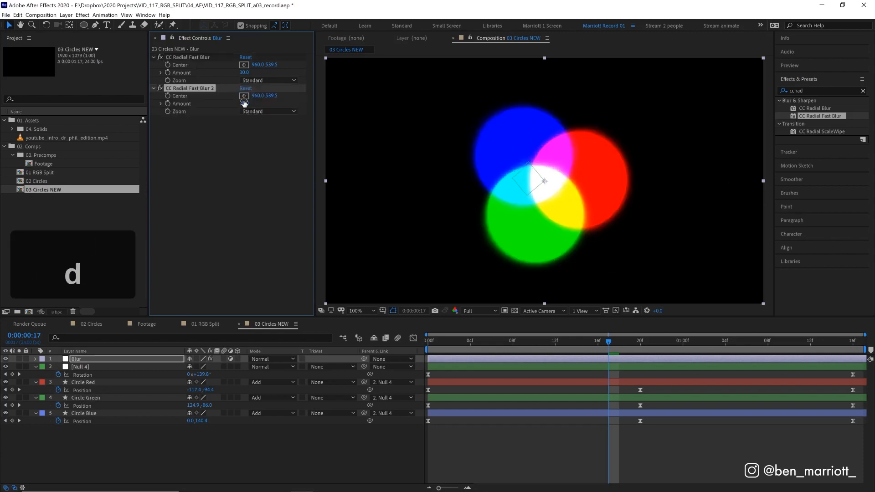
left_click(244, 103)
type("50")
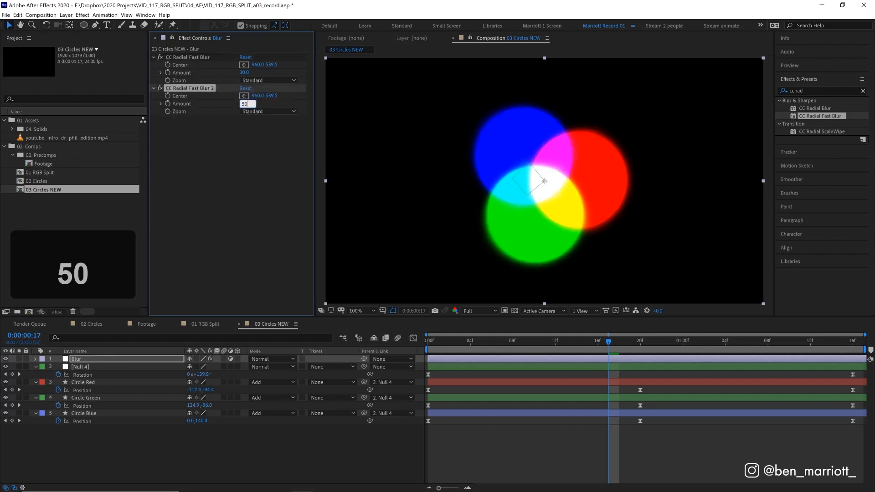
key("Return")
Step: Duplicate the second CC Radial Fast Blur and set the third copy's Amount to 85
left_click(203, 89)
key("ctrl+d")
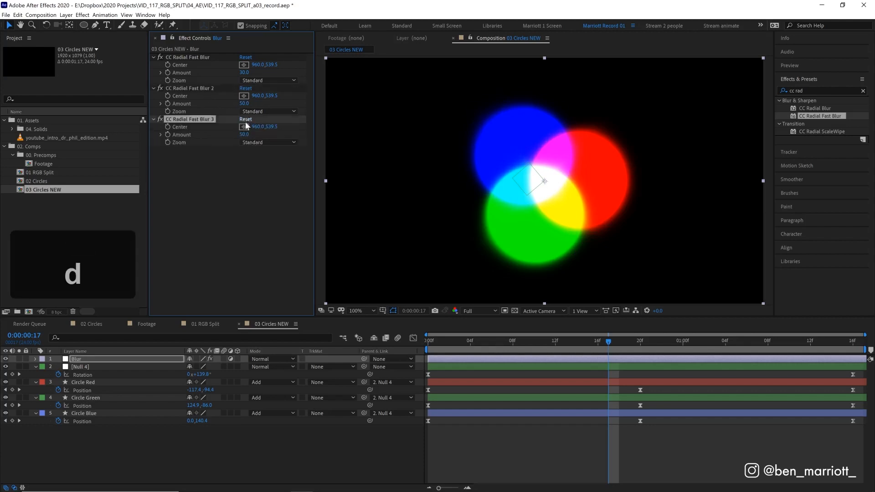
left_click(244, 135)
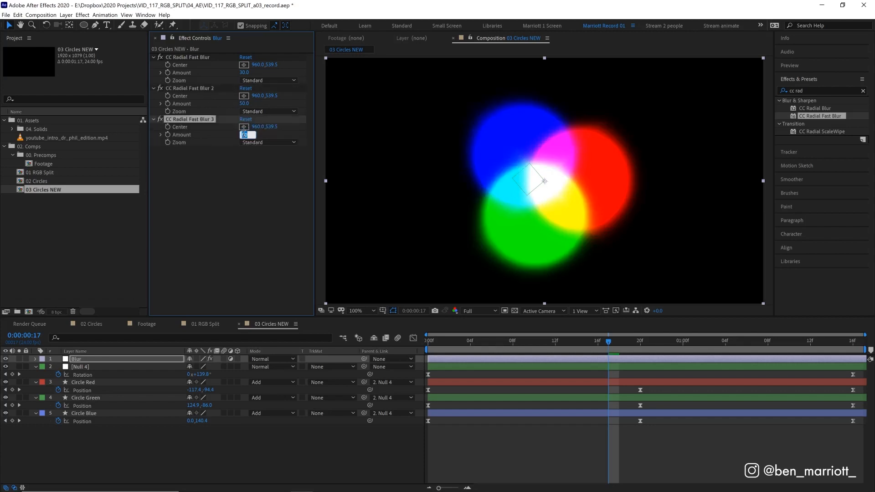
type("85")
key("Return")
Step: Play back the blurred circle animation from the start and check frames along the timeline
left_click(434, 341)
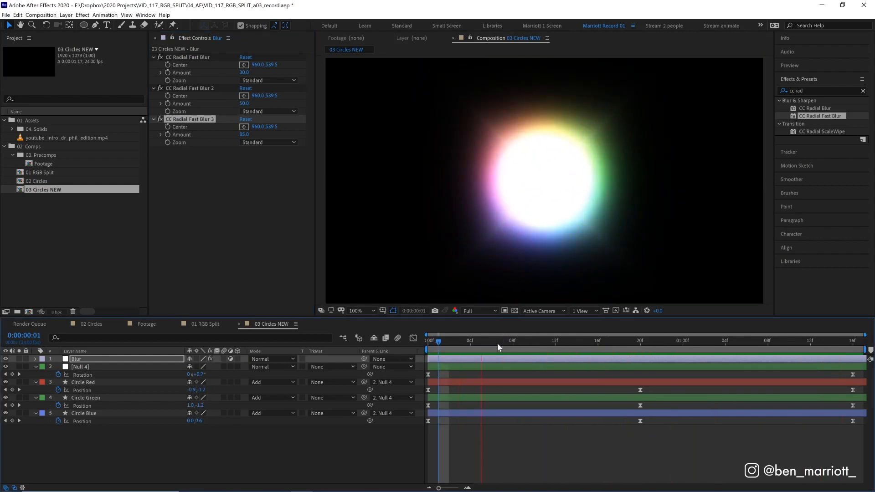
left_click(555, 341)
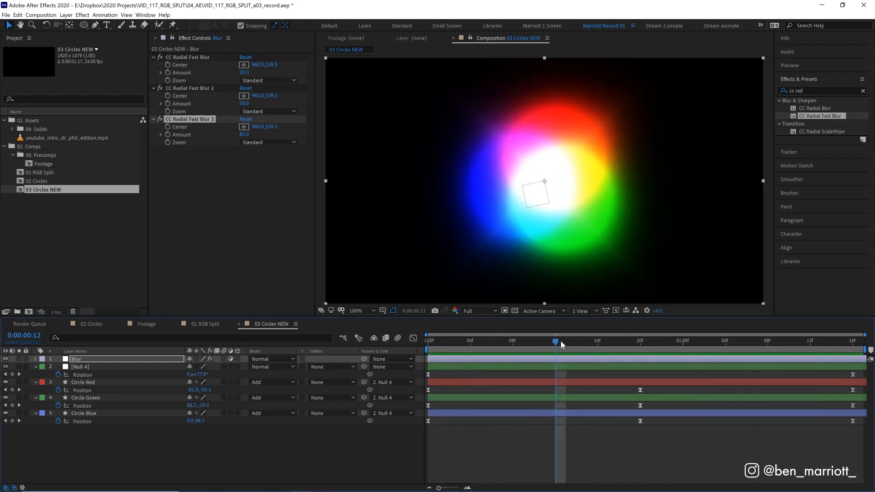
left_click(588, 341)
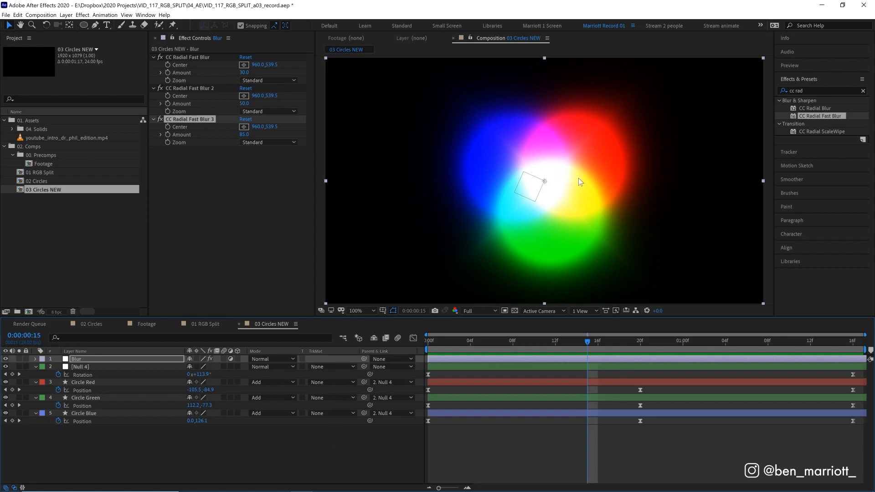
key("k")
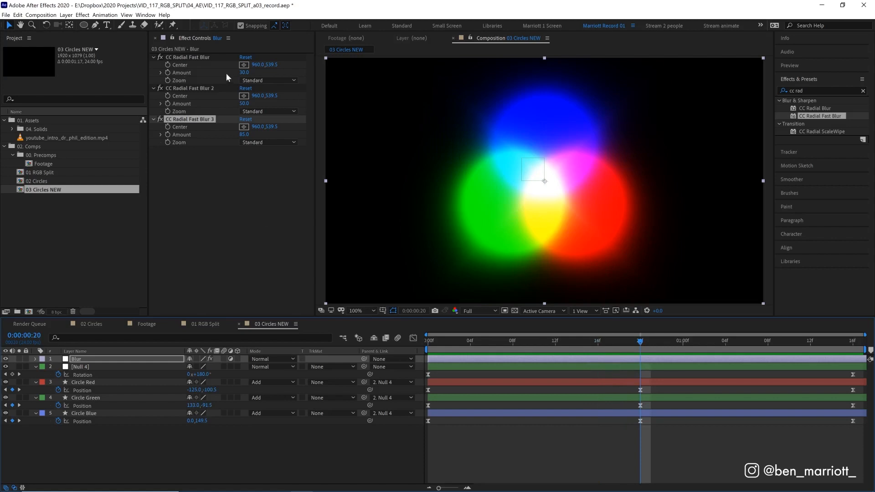
key("space")
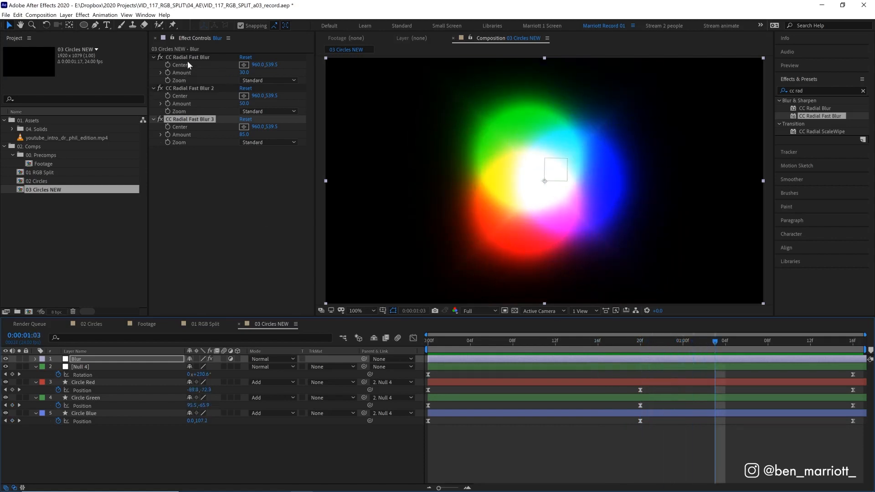
Step: Compare the glow with the first two radial blurs disabled, scrub through it, and re-enable both effects
left_click(161, 56)
left_click(160, 88)
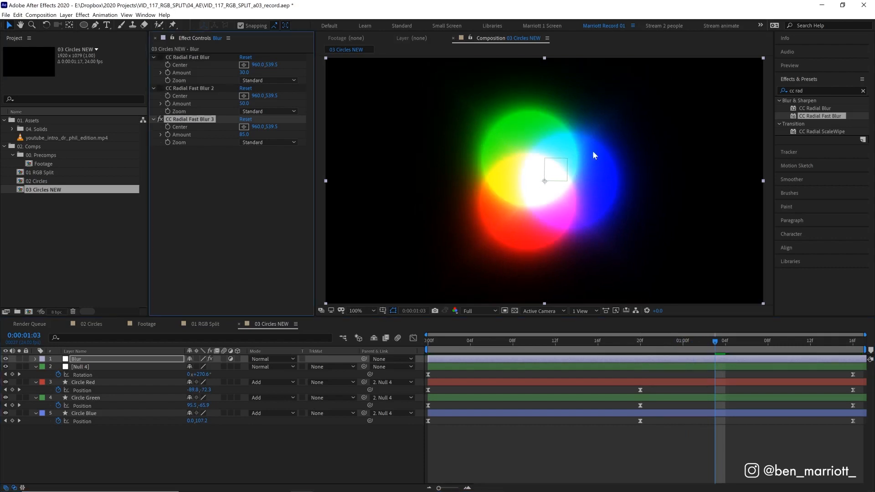
left_click_drag(651, 340, 749, 352)
left_click(161, 57)
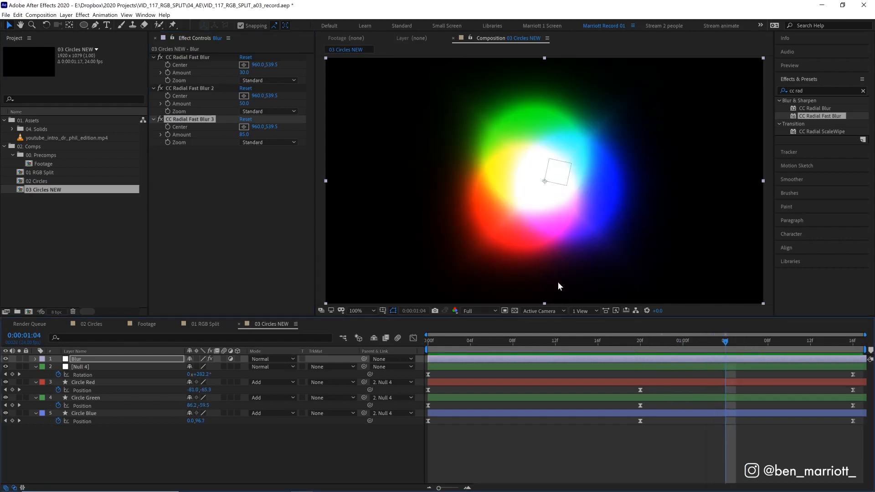
left_click(651, 351)
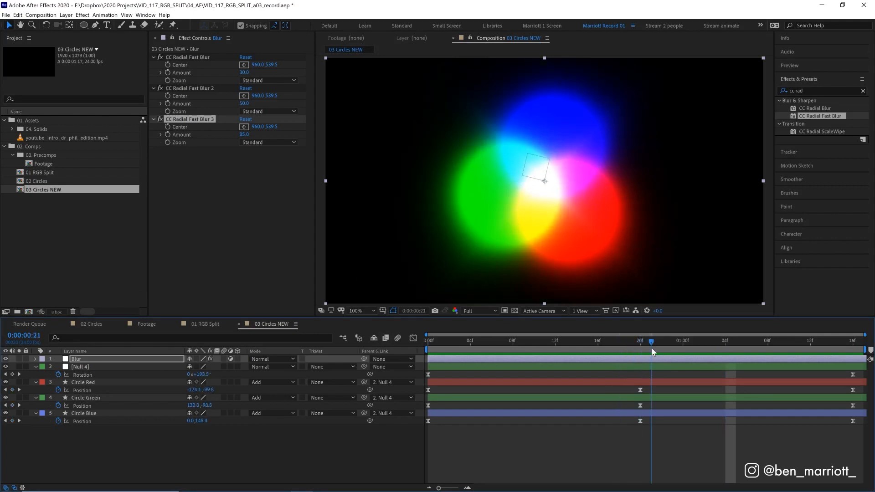
Step: Hide the Blur layer and add a new adjustment layer named Warp above it
left_click(5, 358)
left_click(132, 446)
key("ctrl+alt+y")
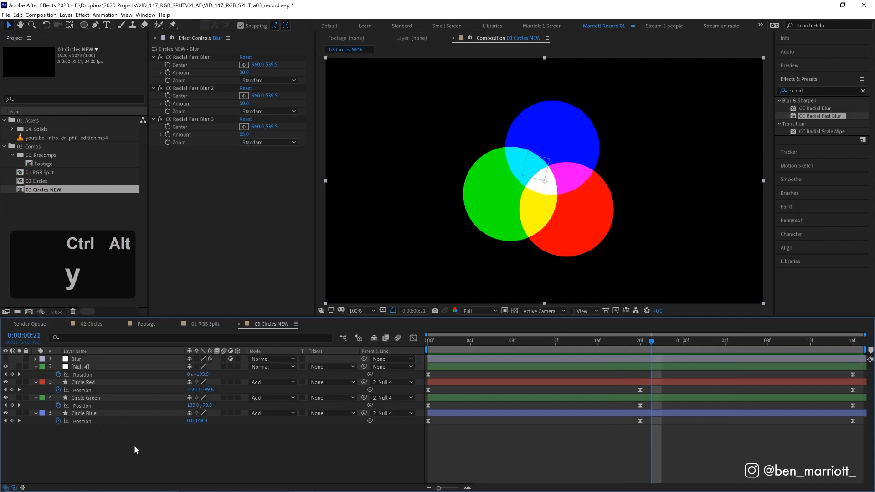
key("Return")
type("Warp")
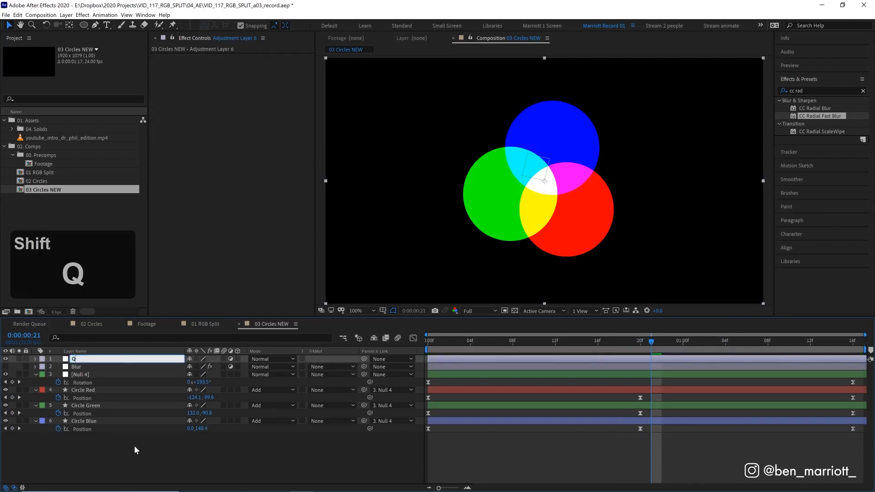
key("Return")
Step: Apply the Wave Warp effect to the Warp layer and preview the wavy circles
left_click(114, 360)
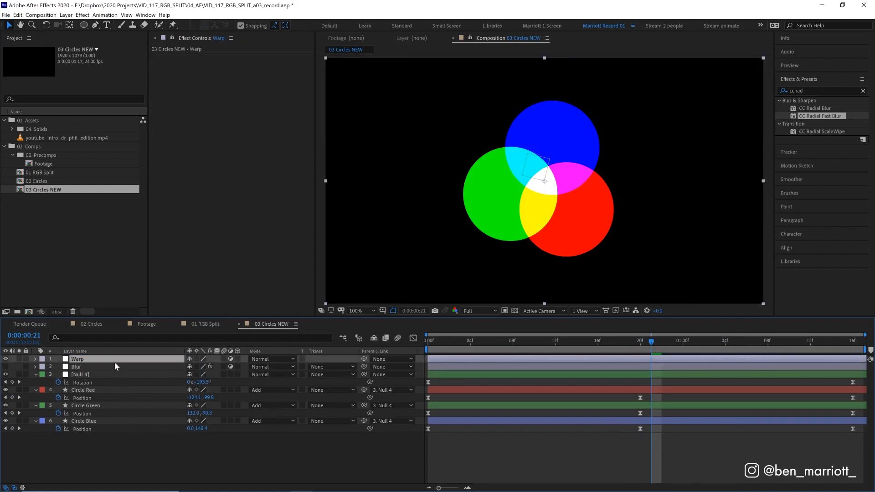
left_click(808, 90)
type("wave")
double_click(814, 109)
key("space")
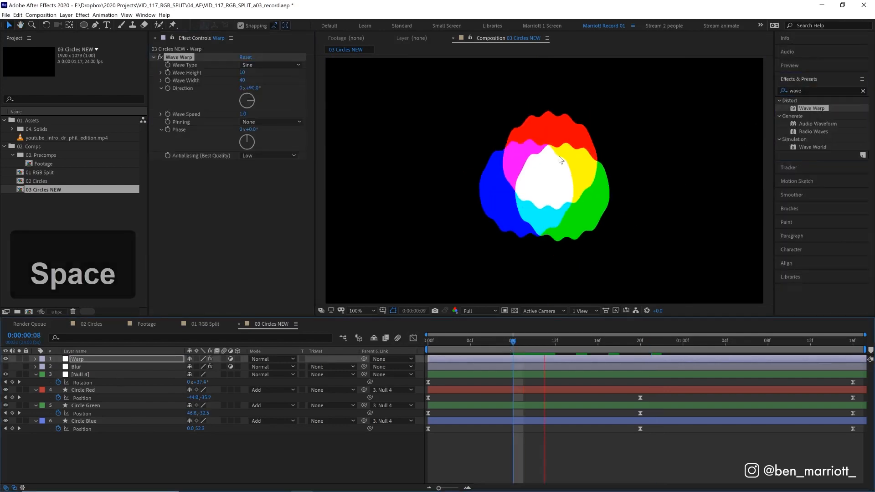
left_click(553, 349)
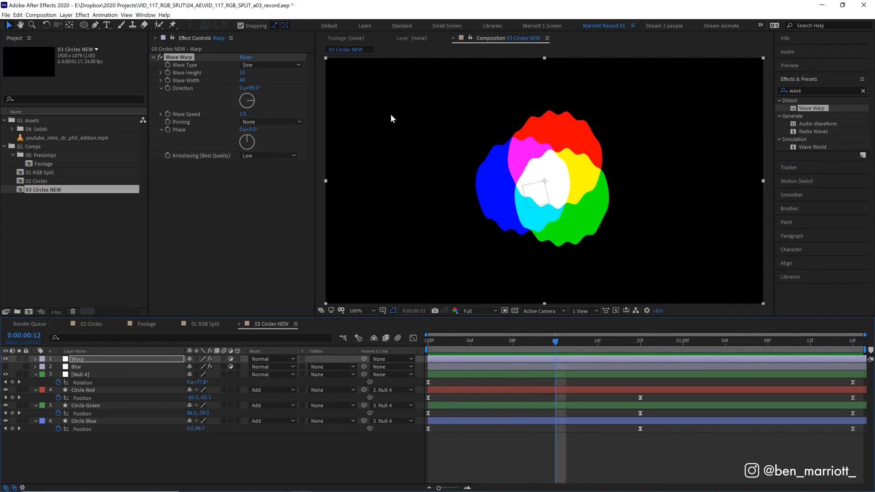
Step: Set the Wave Warp's Wave Height to 60 and Wave Width to 100
left_click(243, 72)
type("60")
key("Return")
left_click(242, 80)
type("10")
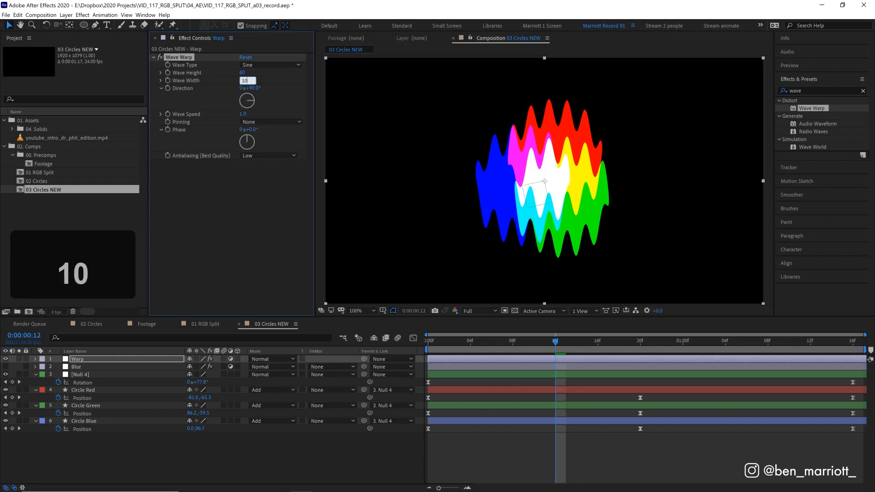
type("0")
key("Return")
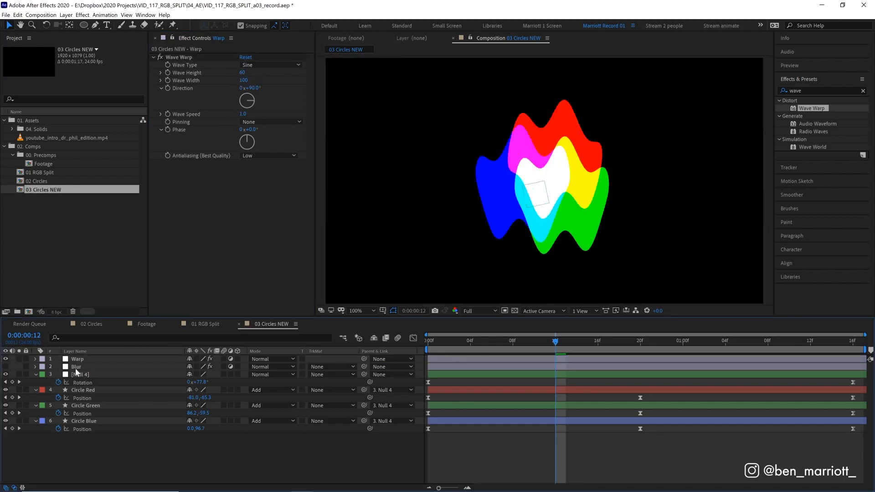
Step: Show the Blur layer again and place it above the Warp layer in the layer stack
left_click(76, 367)
key("ctrl+]")
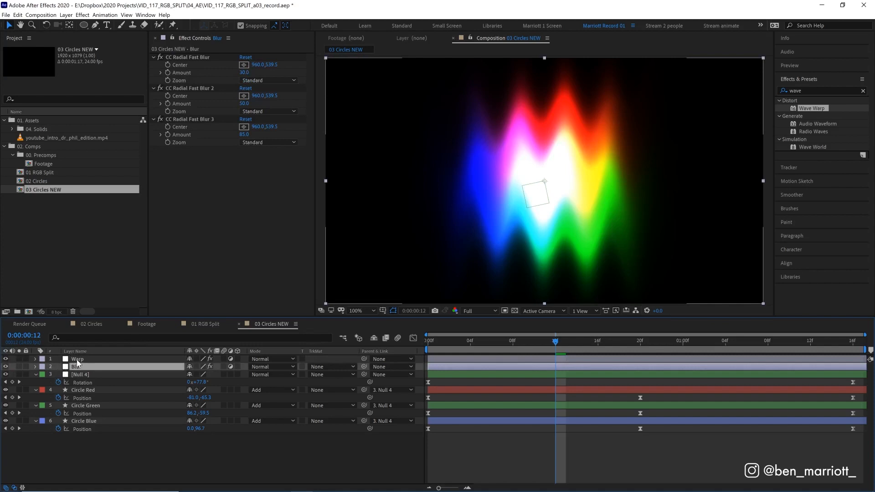
left_click(87, 367)
key("Page_Up")
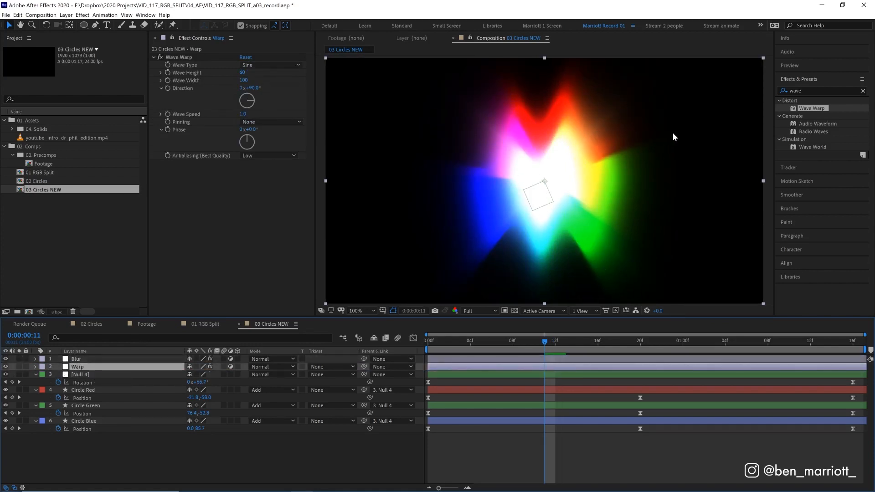
Step: Compare the warped circles with the Blur layer hidden and shown, and play back the blurred version
left_click(5, 359)
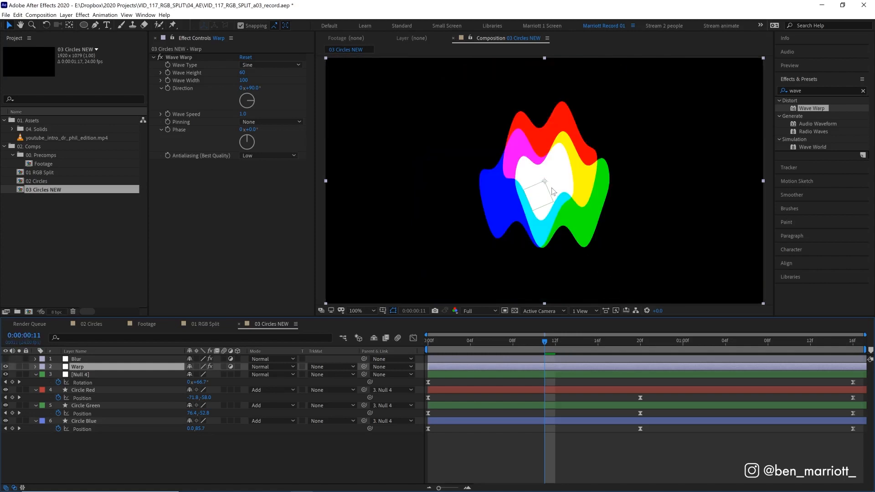
left_click(6, 359)
key("space")
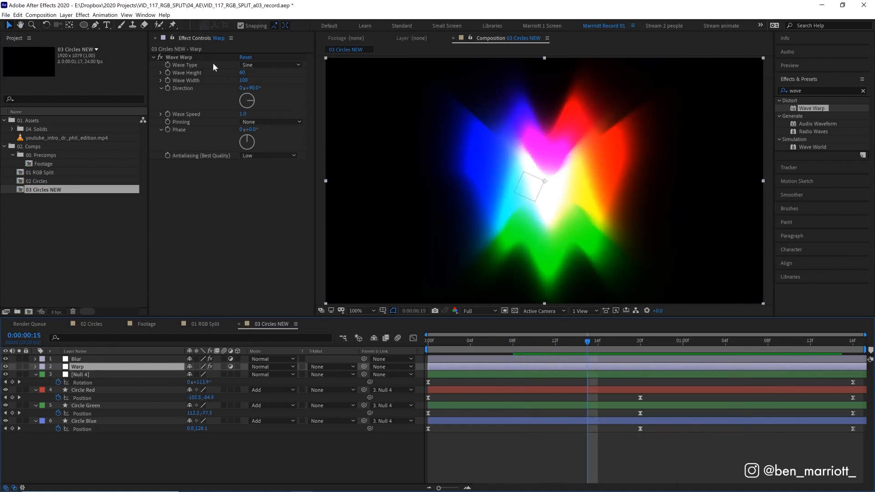
Step: Change the Wave Warp's Wave Type to Square and preview the animation at several frames
left_click(271, 65)
left_click(255, 81)
key("space")
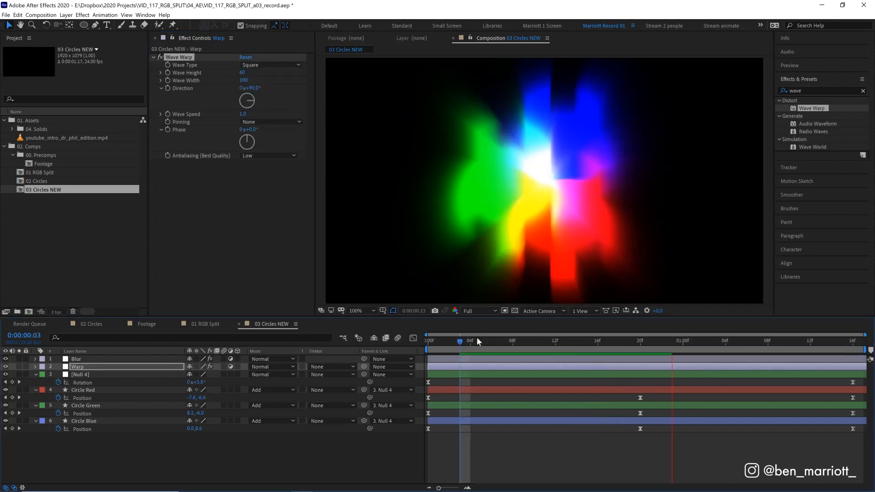
left_click(477, 341)
key("space")
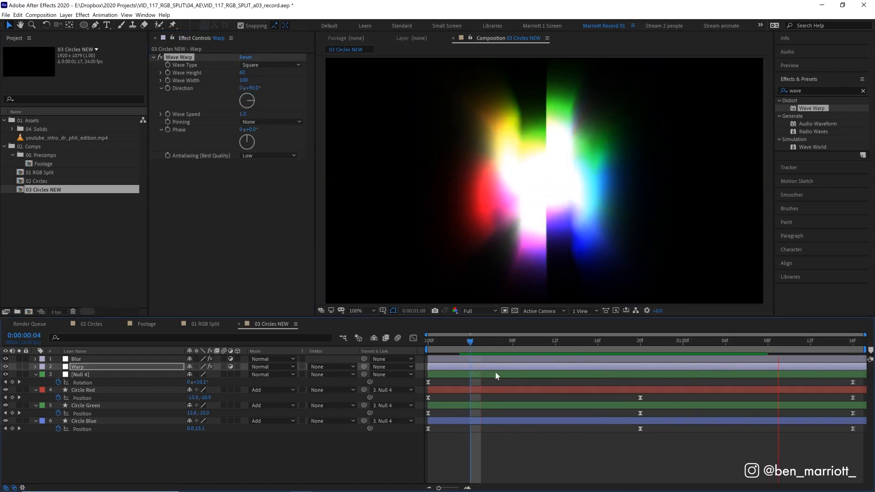
left_click_drag(474, 342, 524, 341)
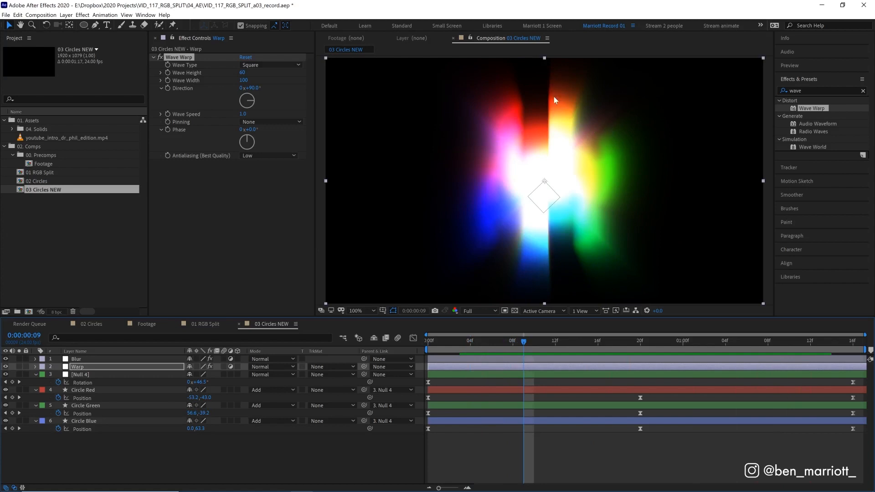
key("shift+Page_Down")
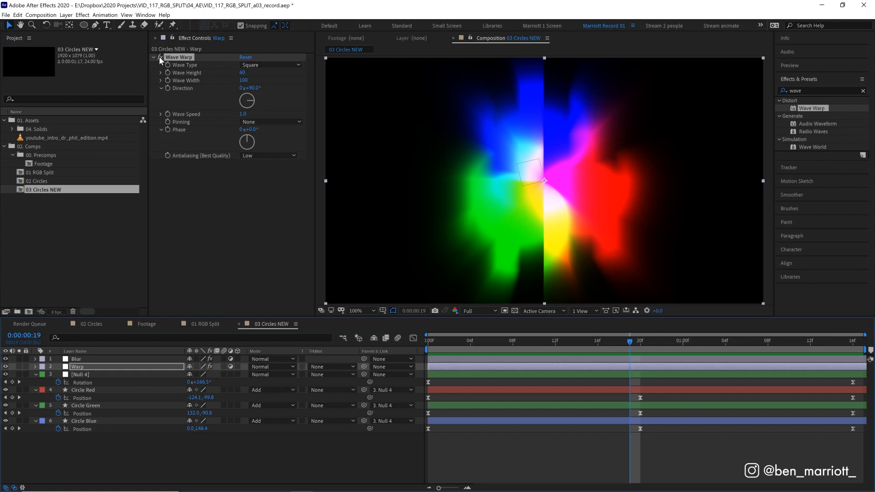
Step: With Wave Warp disabled and the Blur layer hidden, apply Turbulent Displace to the Warp layer
left_click(160, 57)
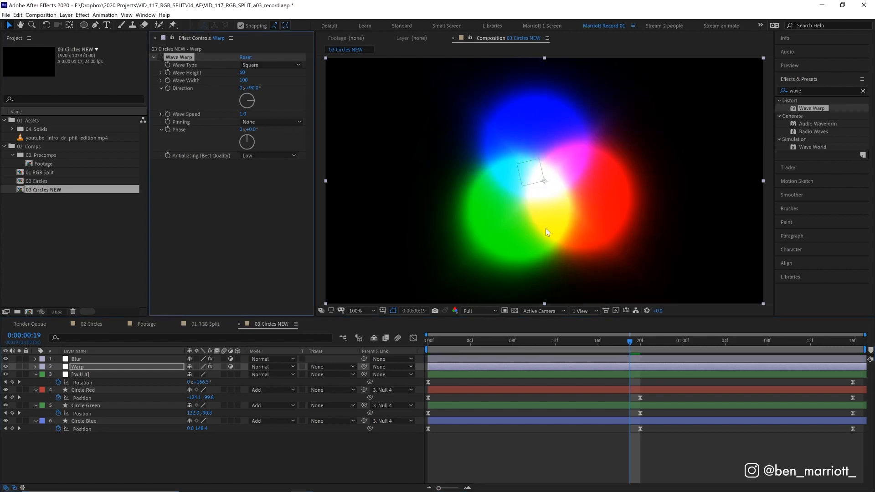
left_click(6, 359)
left_click(779, 92)
type("turb")
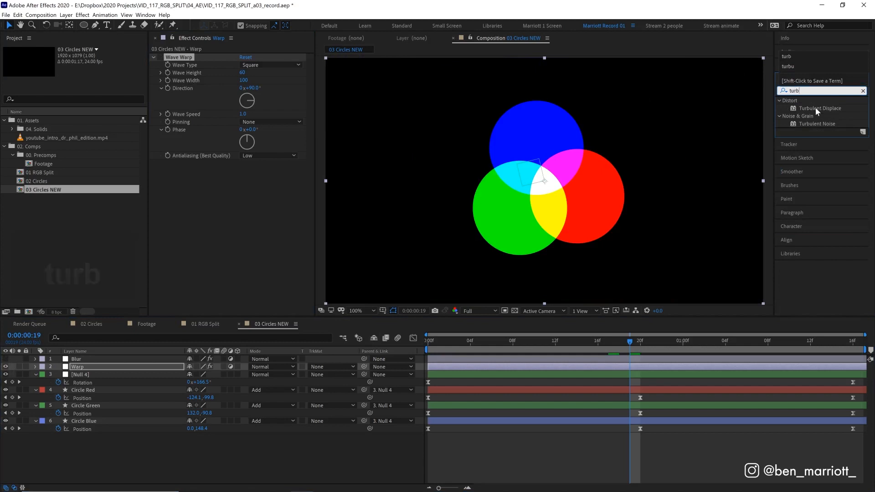
left_click_drag(815, 107, 661, 172)
Step: Set the Turbulent Displace Amount to 600 and Size to 25
left_click(245, 178)
type("600")
key("Return")
left_click(245, 187)
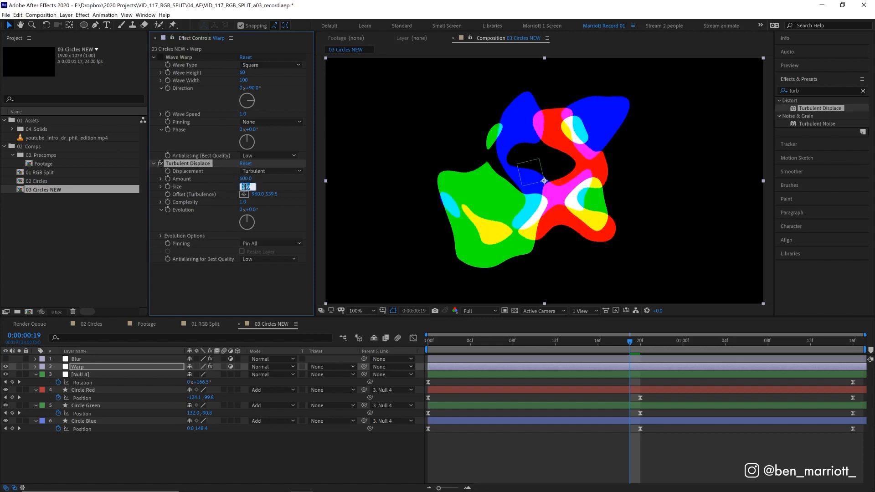
type("25")
key("Return")
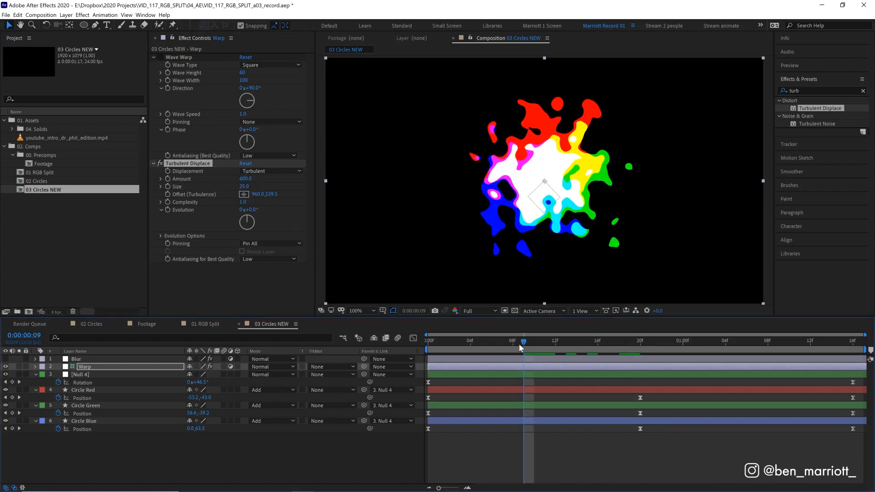
Step: Preview the turbulent circles across several frames, then show the Blur layer again and play back the blurred result
left_click_drag(522, 342, 619, 340)
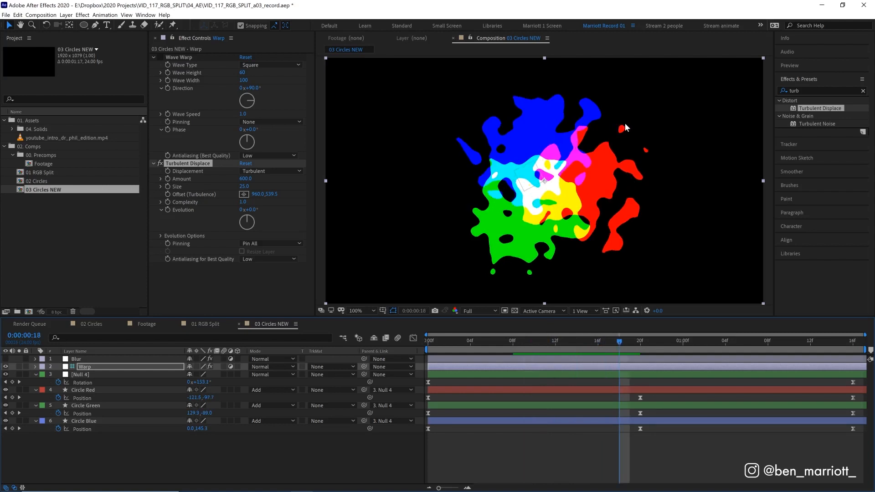
left_click(5, 359)
key("Page_Up")
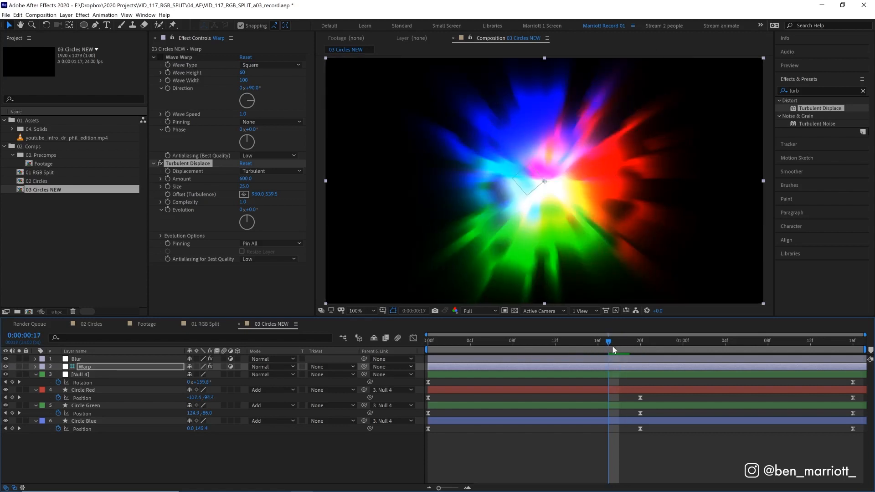
left_click_drag(613, 349, 637, 348)
key("space")
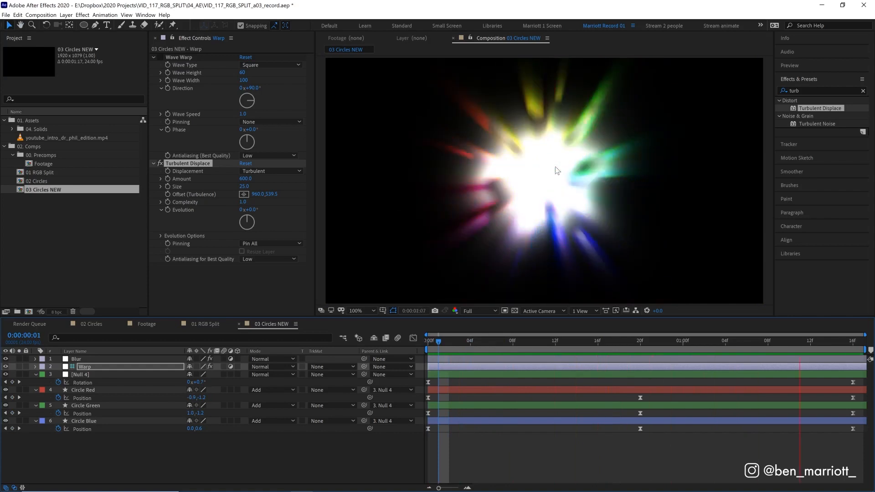
key("space")
left_click_drag(489, 347, 555, 351)
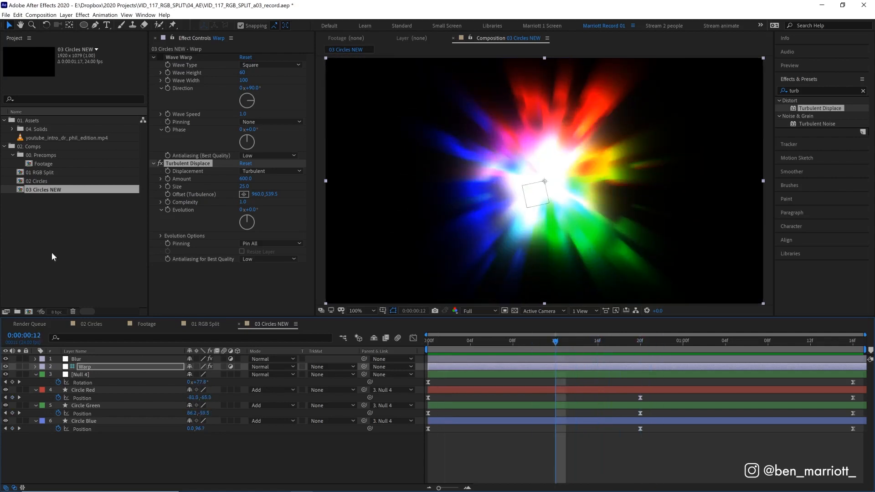
Step: Add the expression time*100 to the Turbulent Displace Evolution on the Warp layer and play back the animation
left_click(168, 210, "alt")
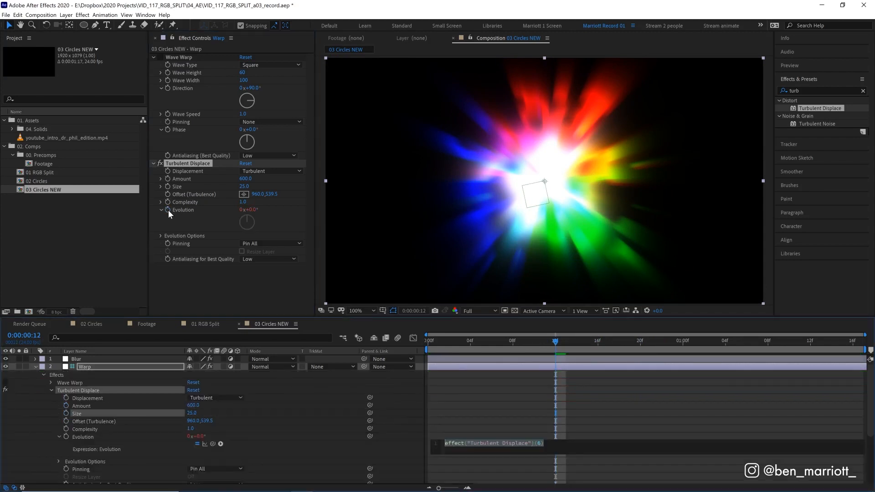
type("tim")
type("e*100")
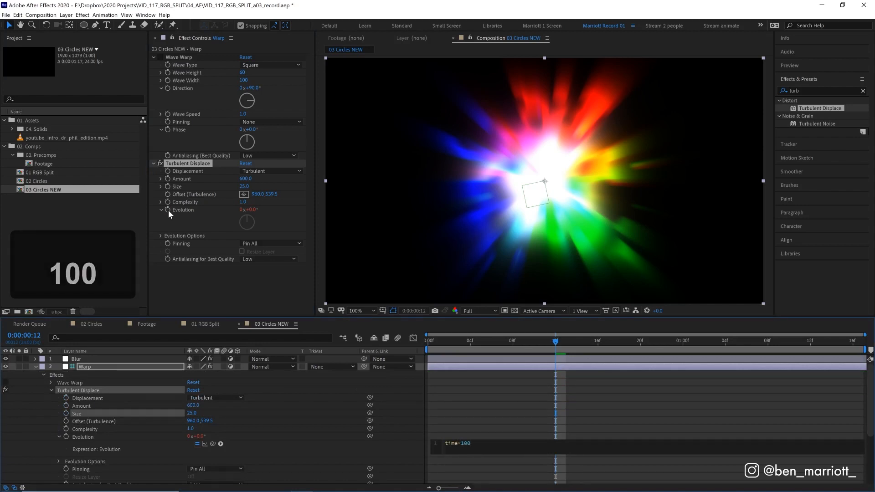
left_click(533, 359)
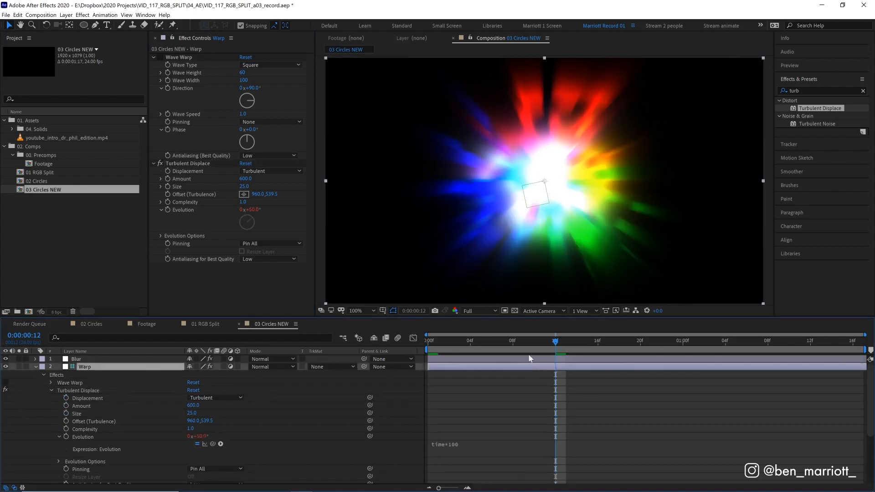
left_click_drag(528, 341, 459, 341)
key("space")
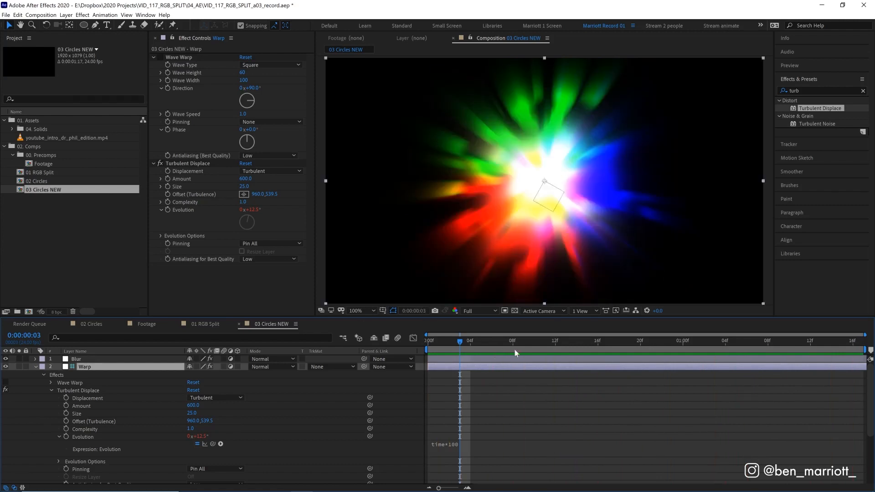
Step: Re-enable Wave Warp alongside Turbulent Displace on the Warp layer and play back the combined effect
left_click(523, 341)
left_click(161, 57)
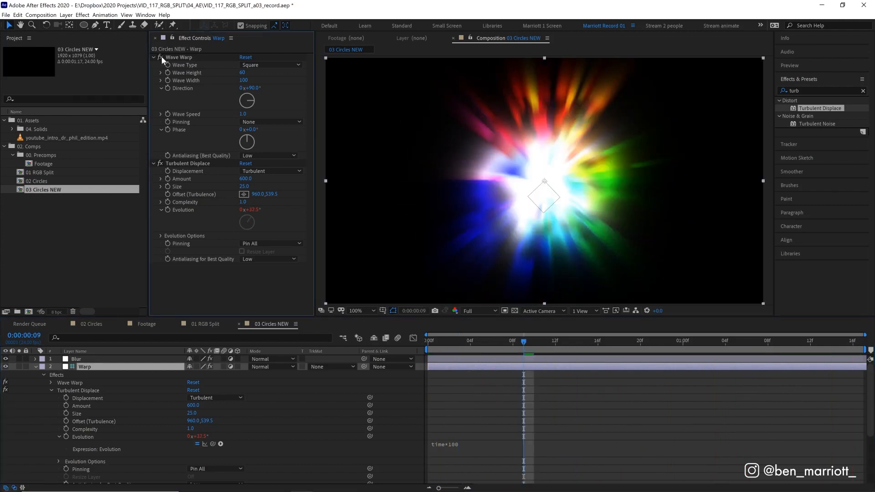
key("space")
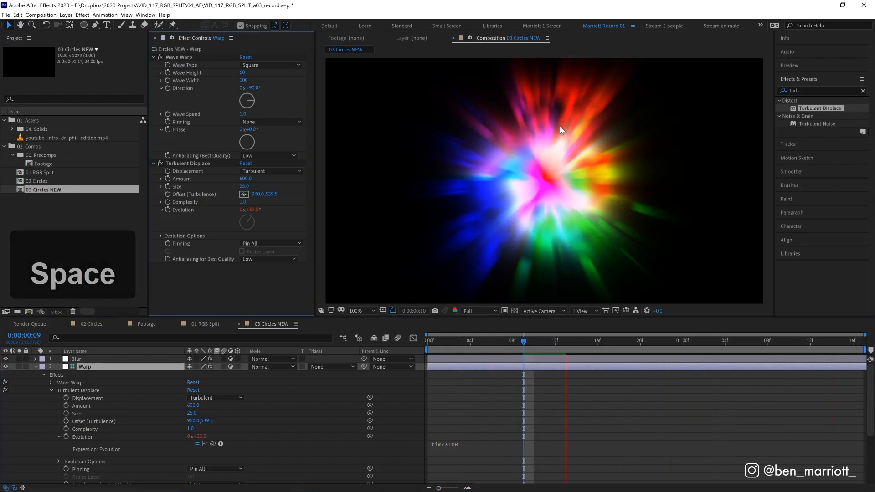
Step: Reorder the Warp layer's effects so Wave Warp sits below Turbulent Displace, and play back the animation
left_click(179, 67)
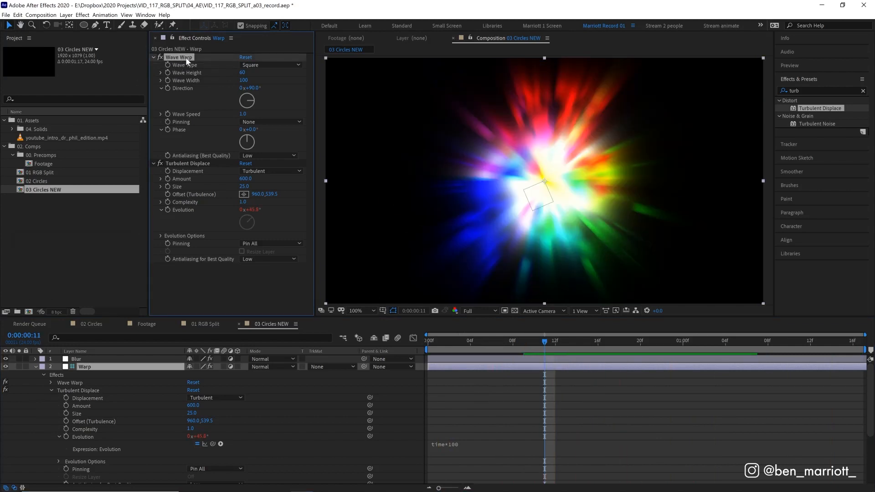
left_click_drag(198, 275, 198, 279)
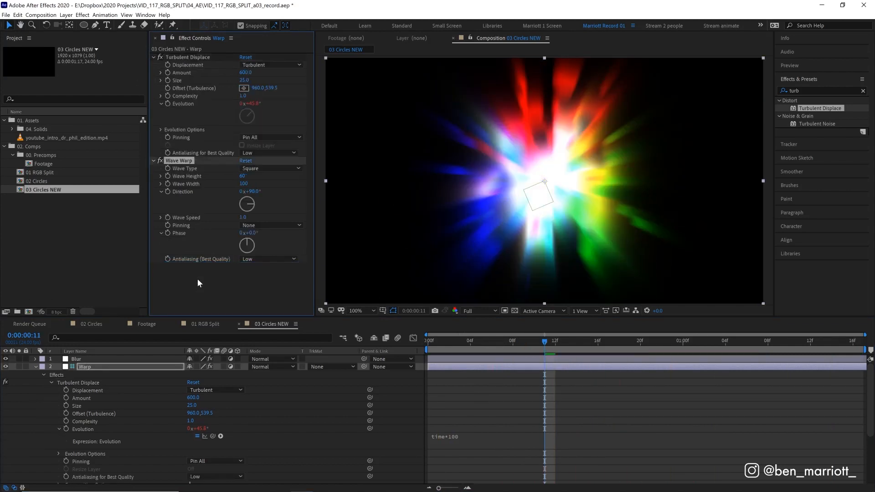
left_click(524, 342)
key("space")
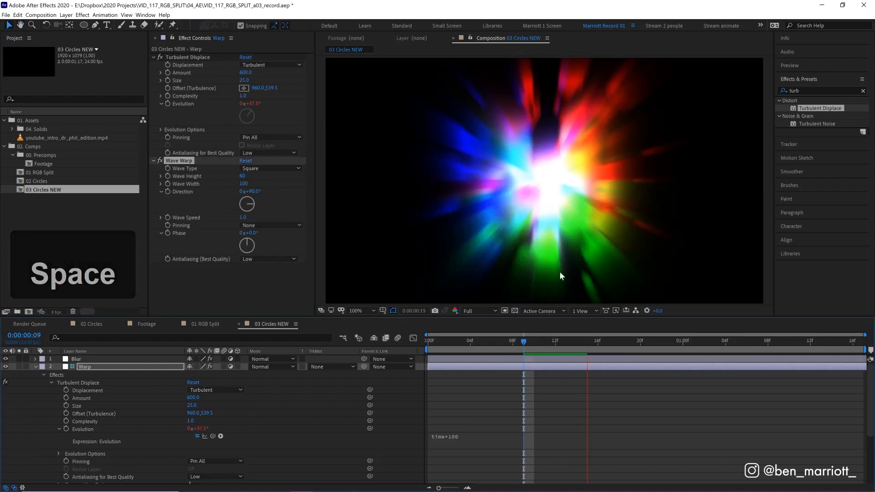
key("space")
Step: Change the Turbulent Displace Displacement type to Horizontal Displacement and check the neighbouring frame
left_click(214, 57)
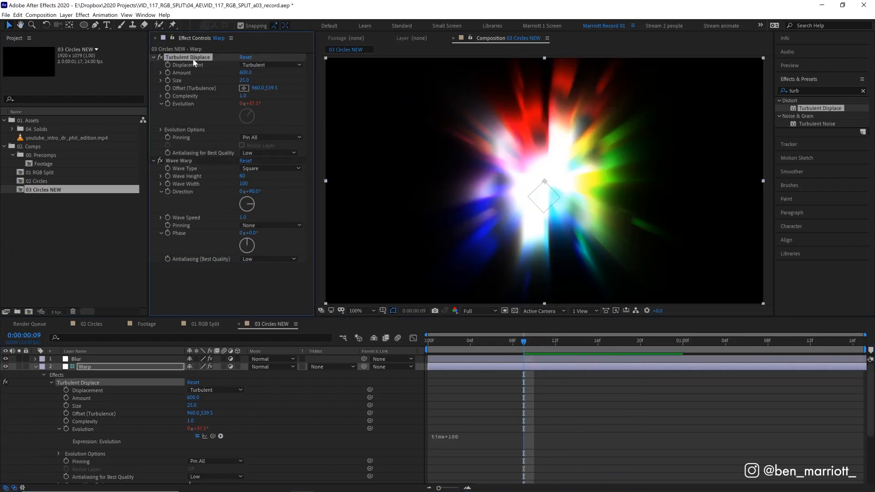
left_click(288, 66)
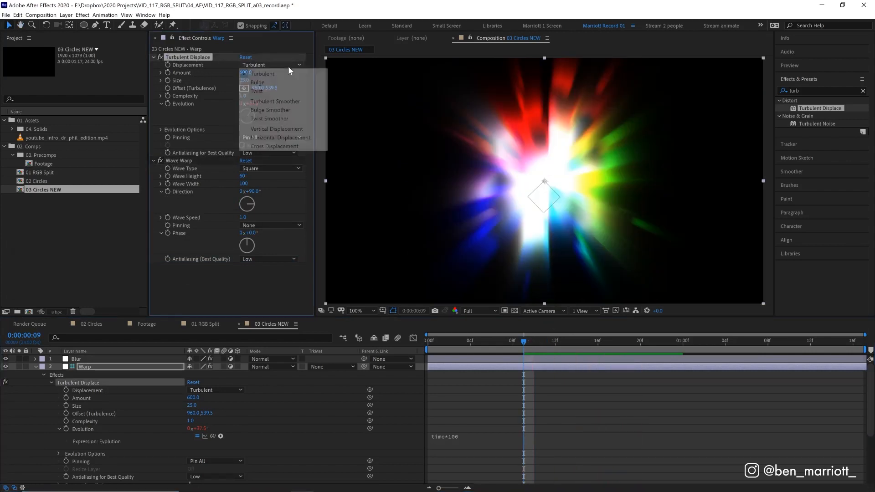
left_click(279, 138)
key("Page_Down")
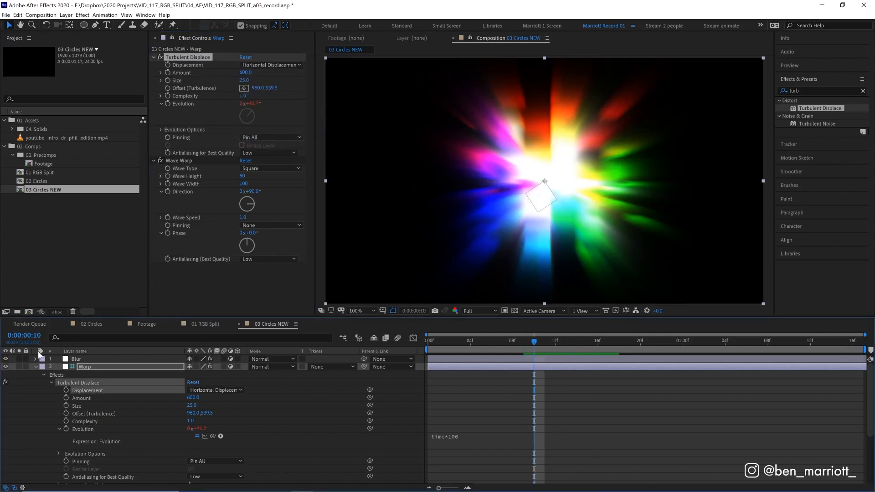
Step: Compare playback of the horizontally displaced circles with the Blur layer hidden and shown, leaving it shown
left_click(6, 359)
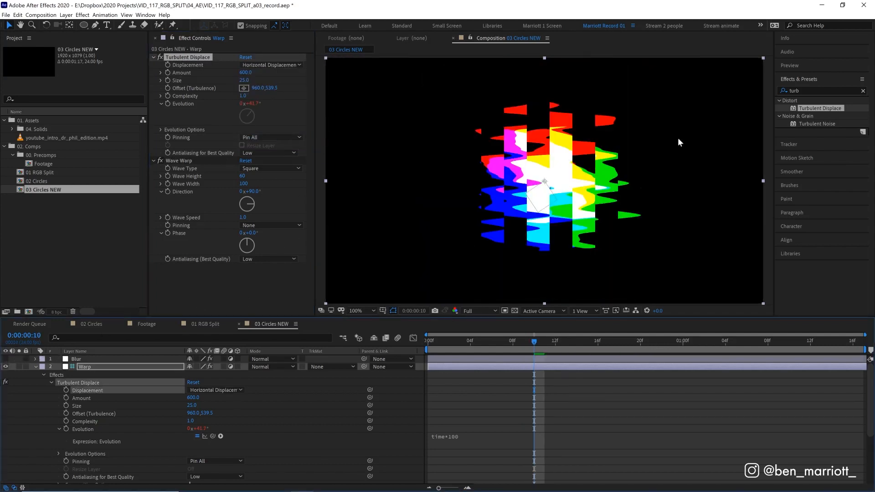
left_click(7, 359)
key("space")
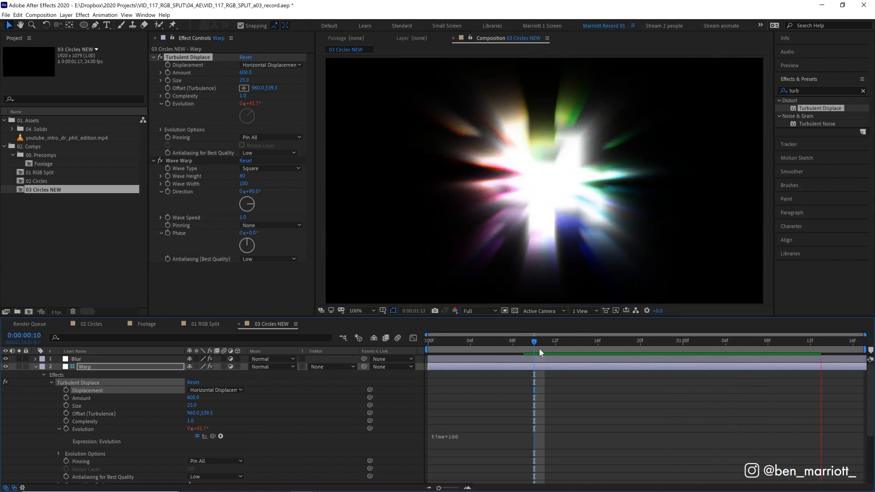
key("space")
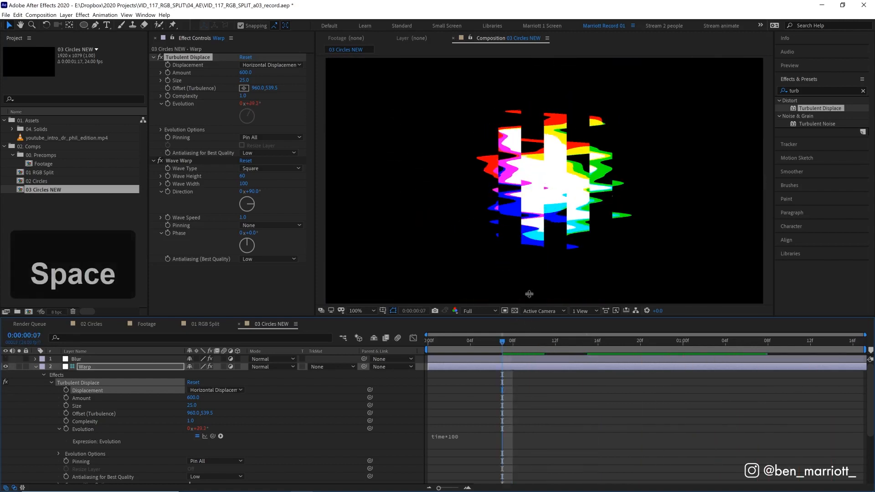
key("space")
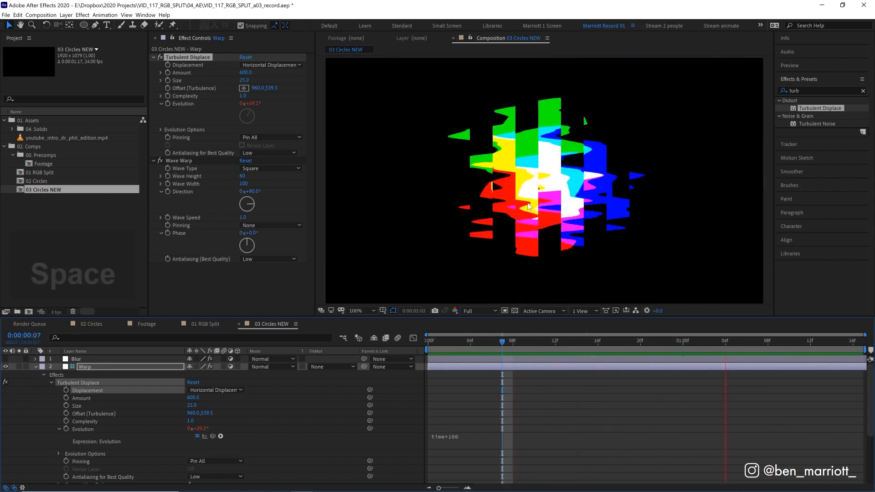
key("space")
left_click(89, 358)
left_click(5, 359)
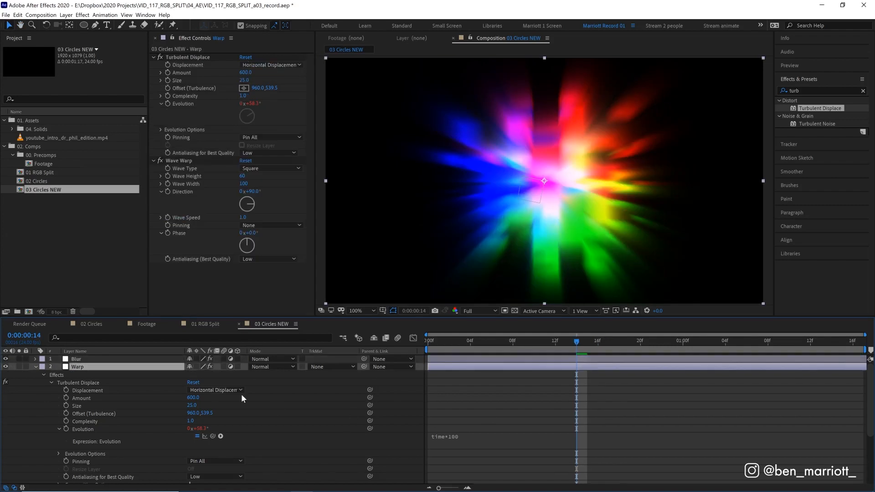
Step: Collapse the Warp layer's properties, move the Warp layer above the Blur layer, and preview the animation
left_click(83, 358)
left_click(87, 367)
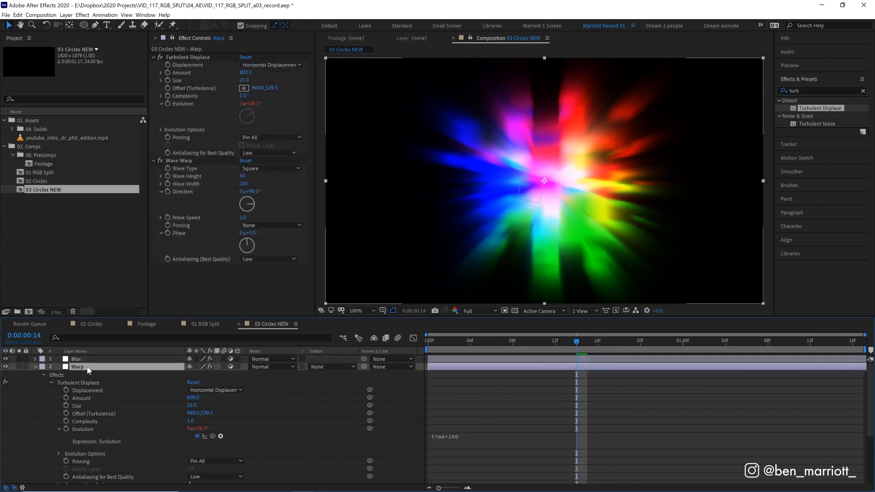
left_click(37, 366)
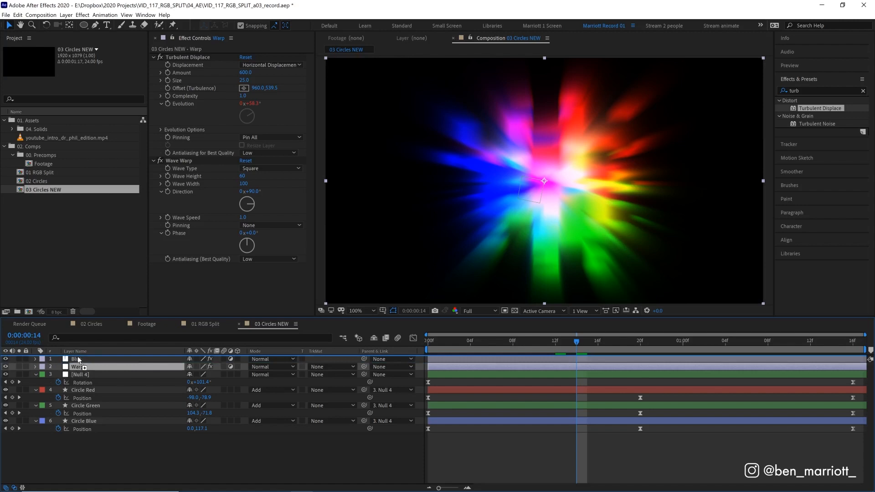
left_click_drag(78, 359, 79, 358)
key("space")
left_click(470, 342)
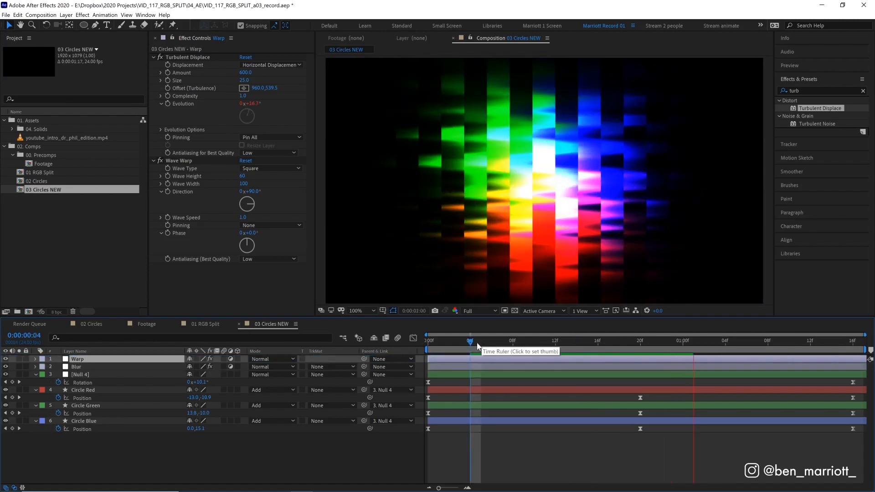
left_click_drag(477, 345, 523, 339)
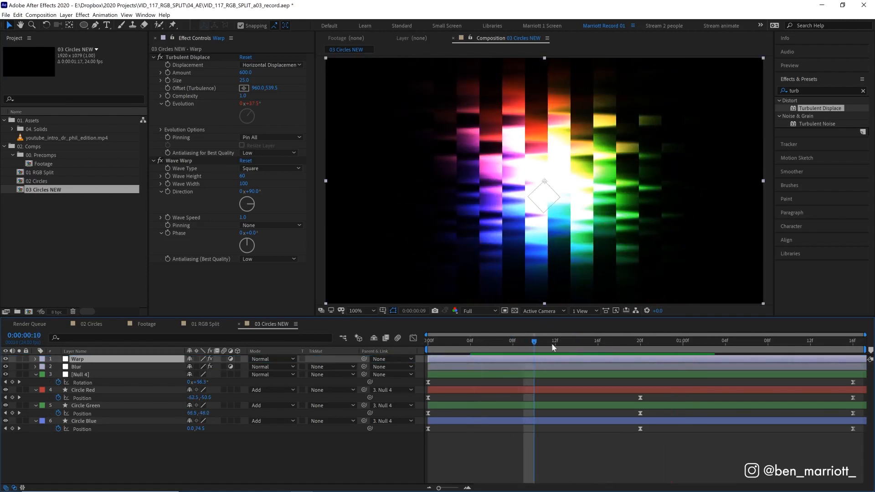
Step: Reorder the Warp layer's effects so Turbulent Displace sits below Wave Warp, and play back the animation
left_click(195, 58)
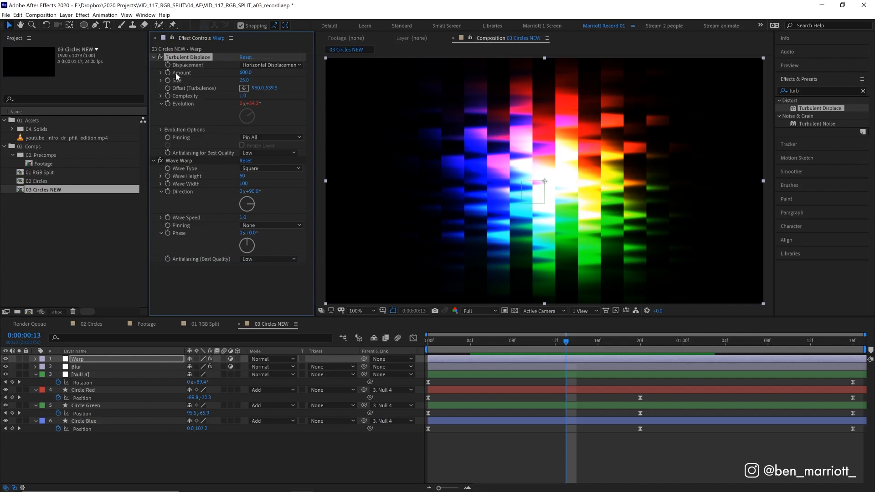
left_click_drag(240, 195, 224, 273)
left_click(518, 343)
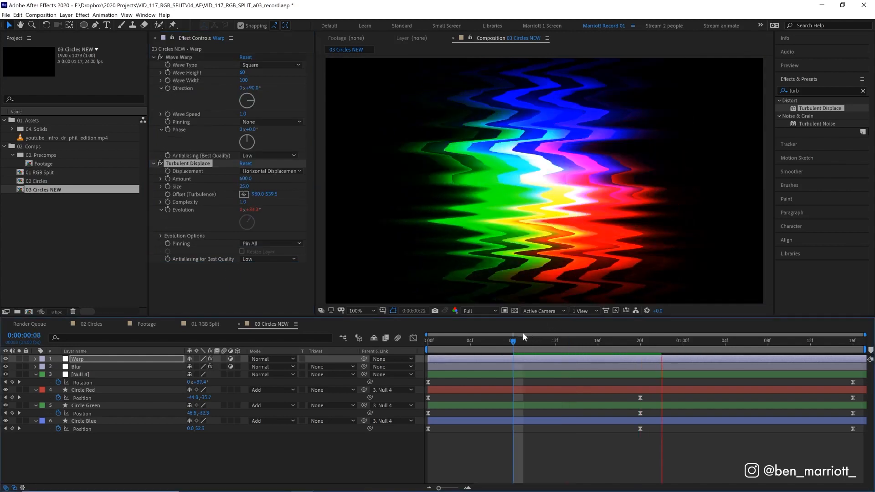